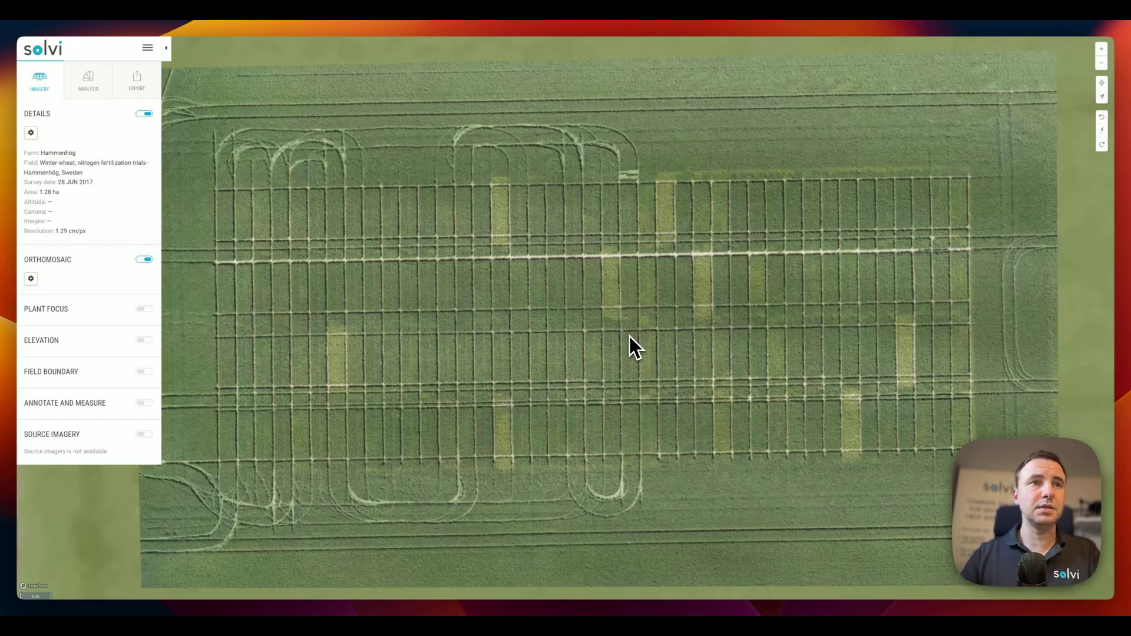
Display the elevation layer over the winter wheat orthomosaic and highlight the survey's area value.
{"action": "left_click", "coordinate": [145, 342]}
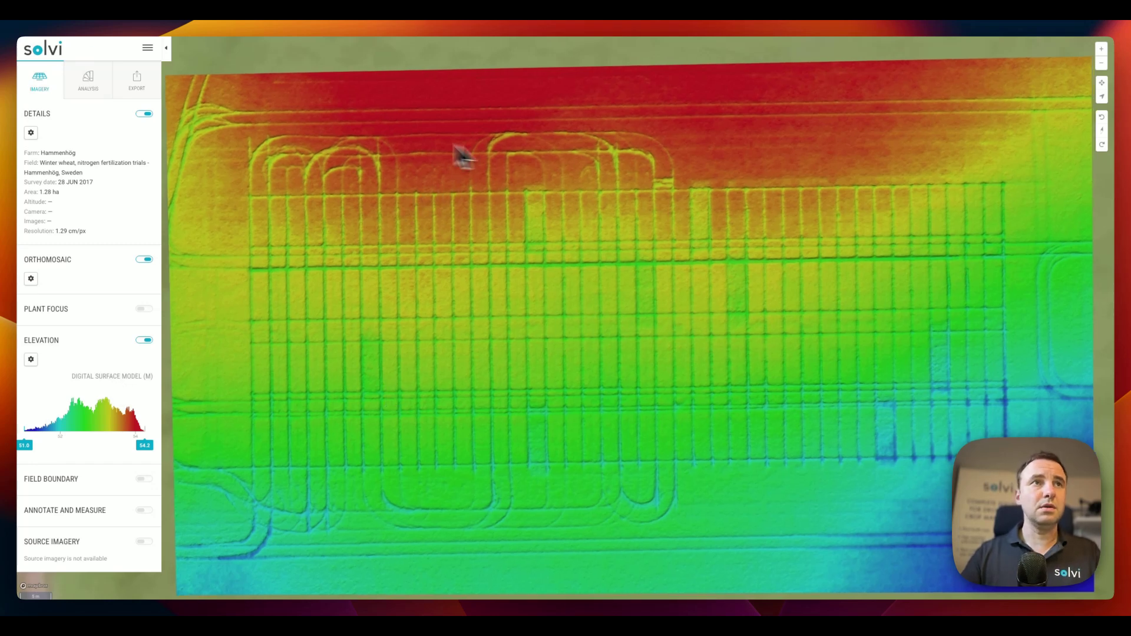
{"action": "triple_click", "coordinate": [48, 192]}
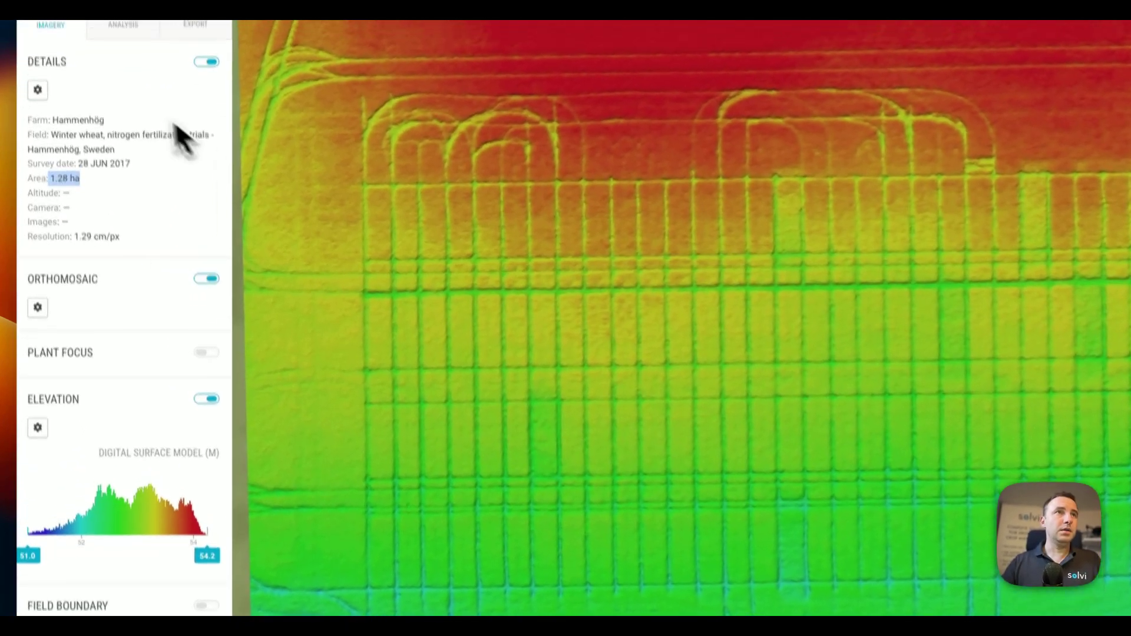
Show the zonal statistics over the wheat plots and open their settings to review the height calculation options against the plots up close.
{"action": "left_click", "coordinate": [93, 90]}
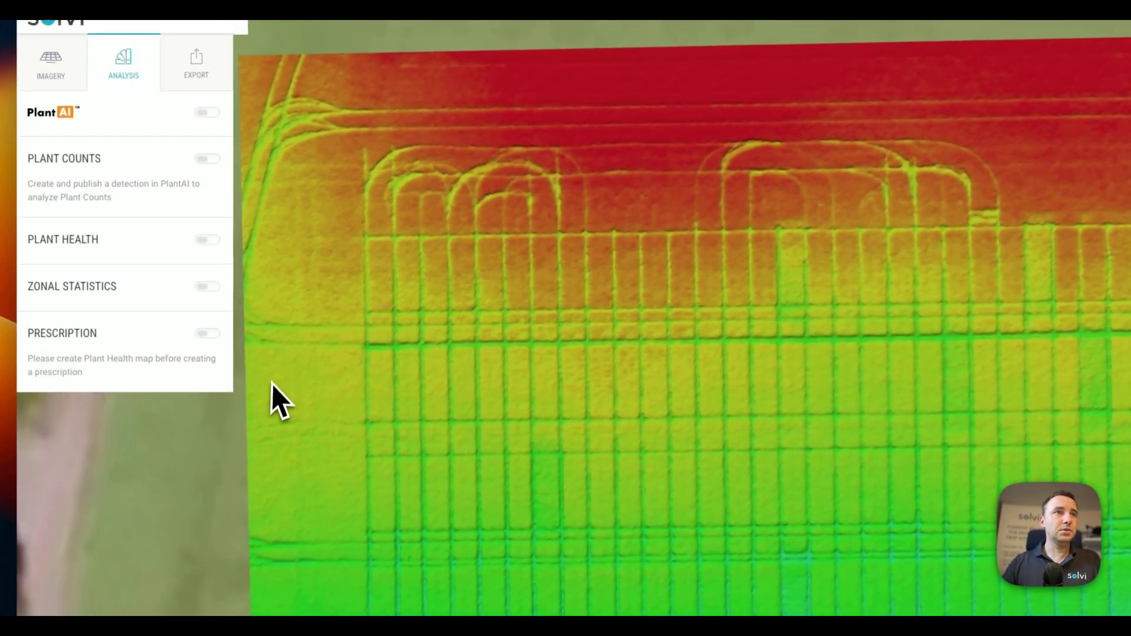
{"action": "left_click", "coordinate": [208, 283]}
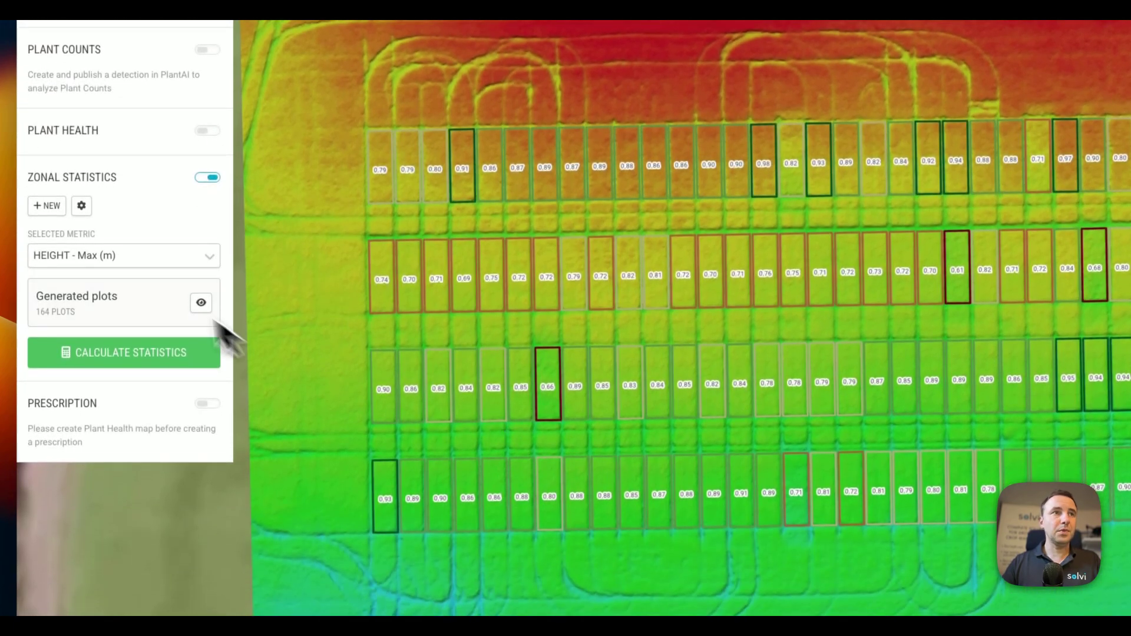
{"action": "left_click", "coordinate": [82, 211]}
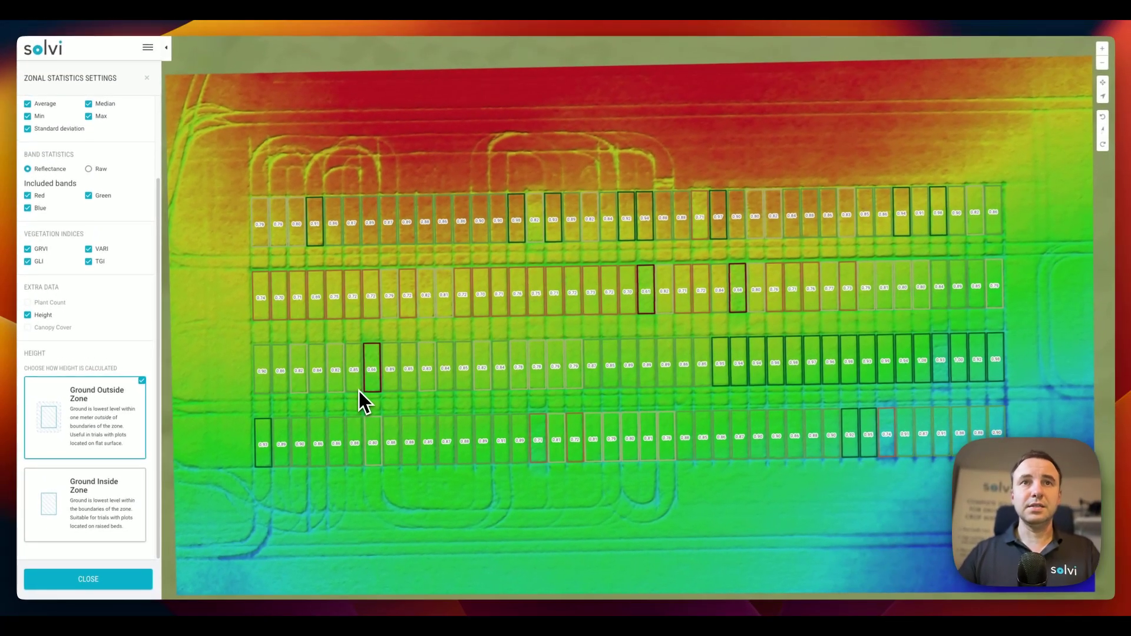
{"action": "scroll", "coordinate": [543, 348], "scroll_direction": "up", "scroll_amount": 5}
{"action": "scroll", "coordinate": [583, 345], "scroll_direction": "up", "scroll_amount": 3}
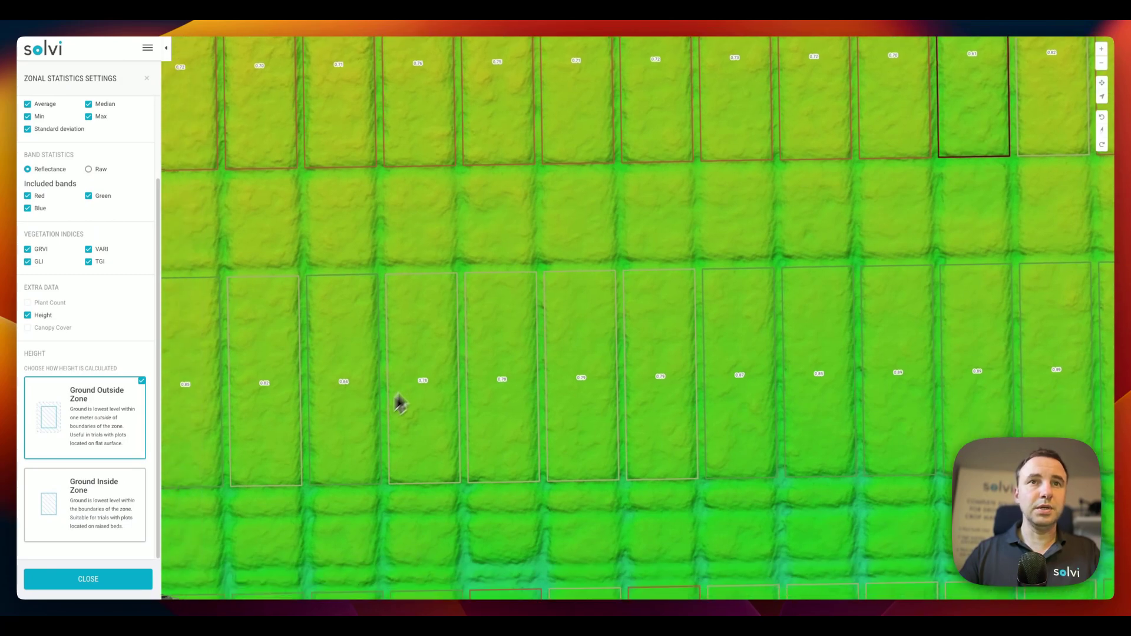
{"action": "left_click_drag", "start_coordinate": [401, 403], "coordinate": [421, 384]}
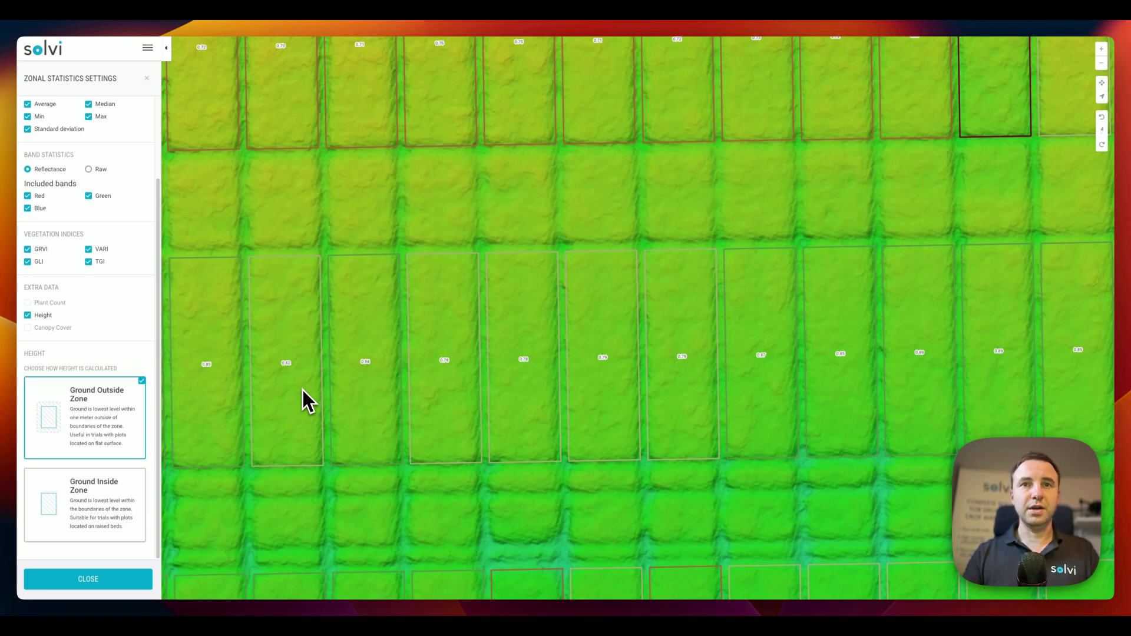
{"action": "left_click_drag", "start_coordinate": [383, 377], "coordinate": [411, 398]}
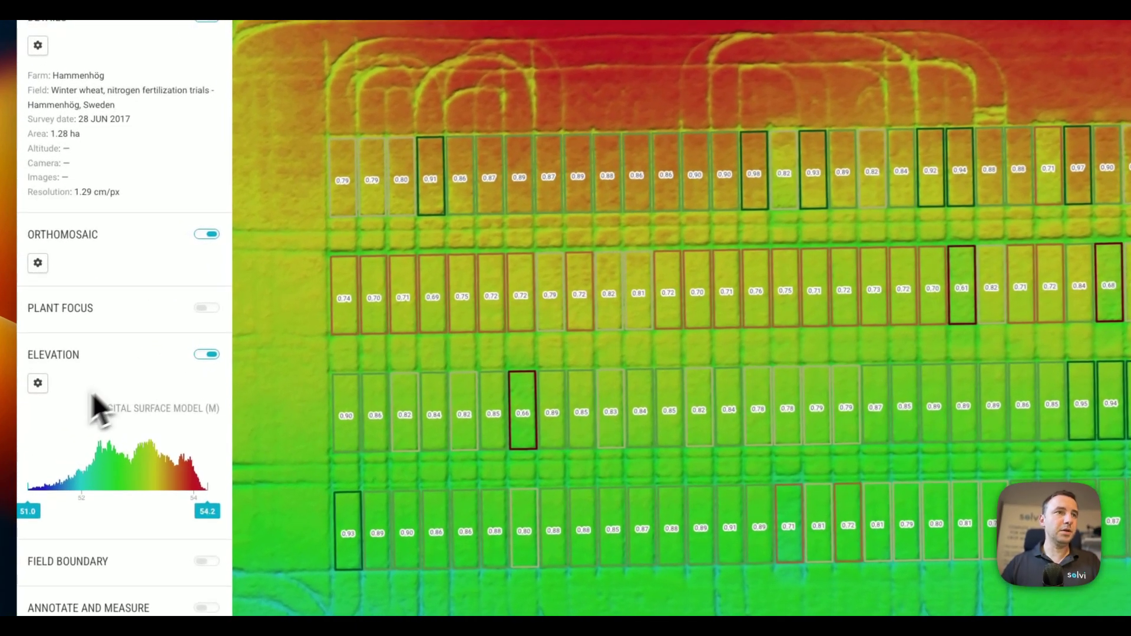
Start creating a Canopy Height Model from the elevation settings, using the Create from Reference Points method.
{"action": "left_click", "coordinate": [38, 383]}
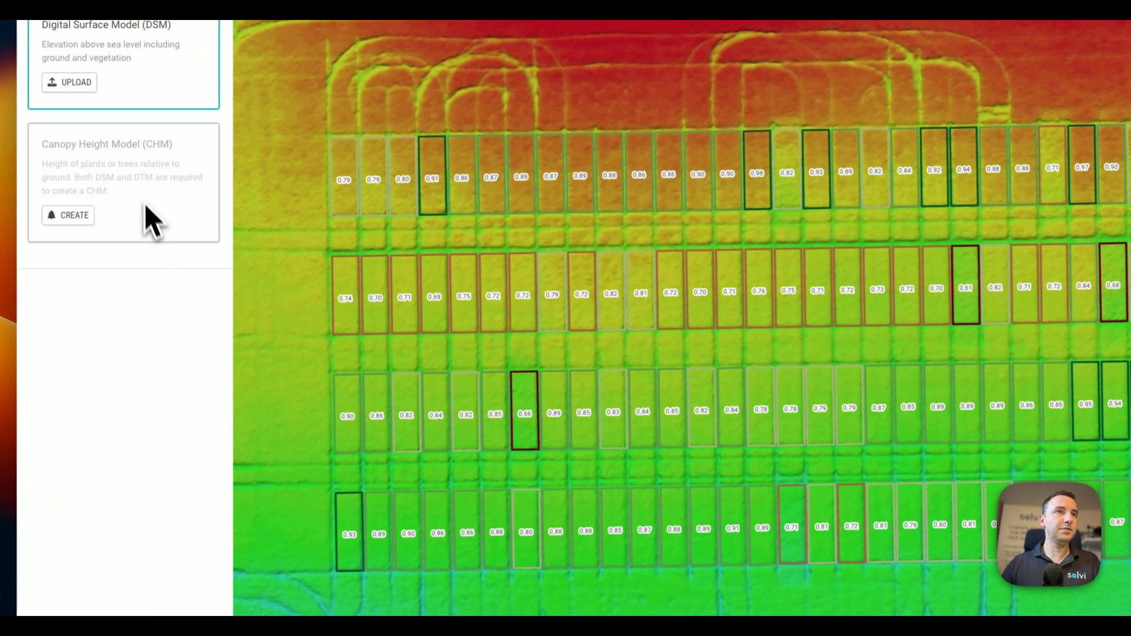
{"action": "left_click", "coordinate": [70, 215]}
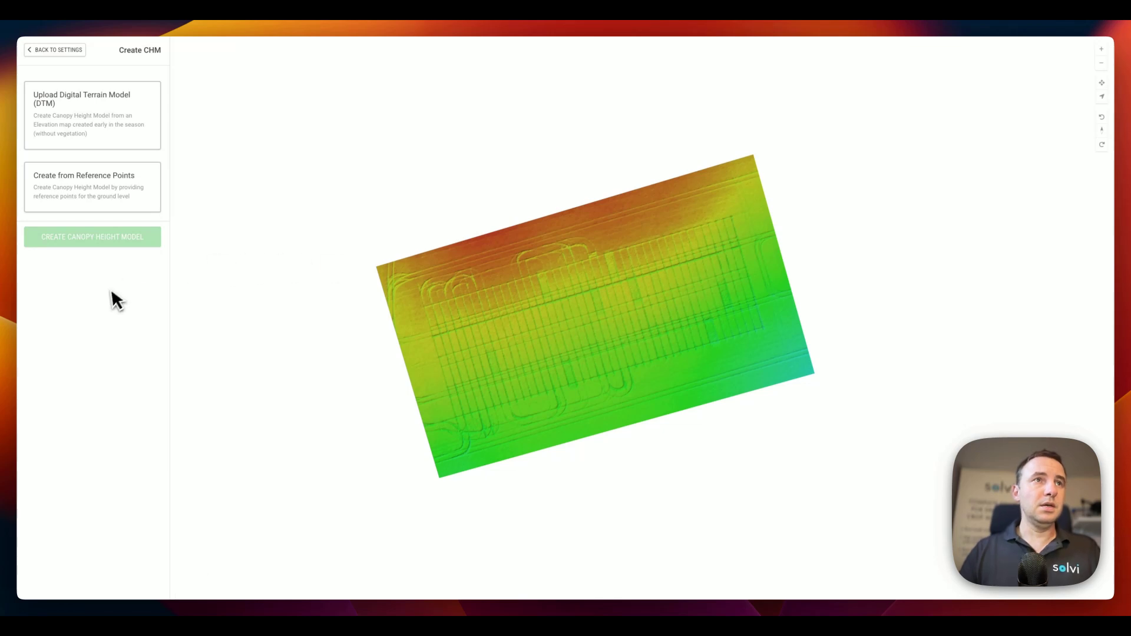
{"action": "left_click", "coordinate": [90, 208]}
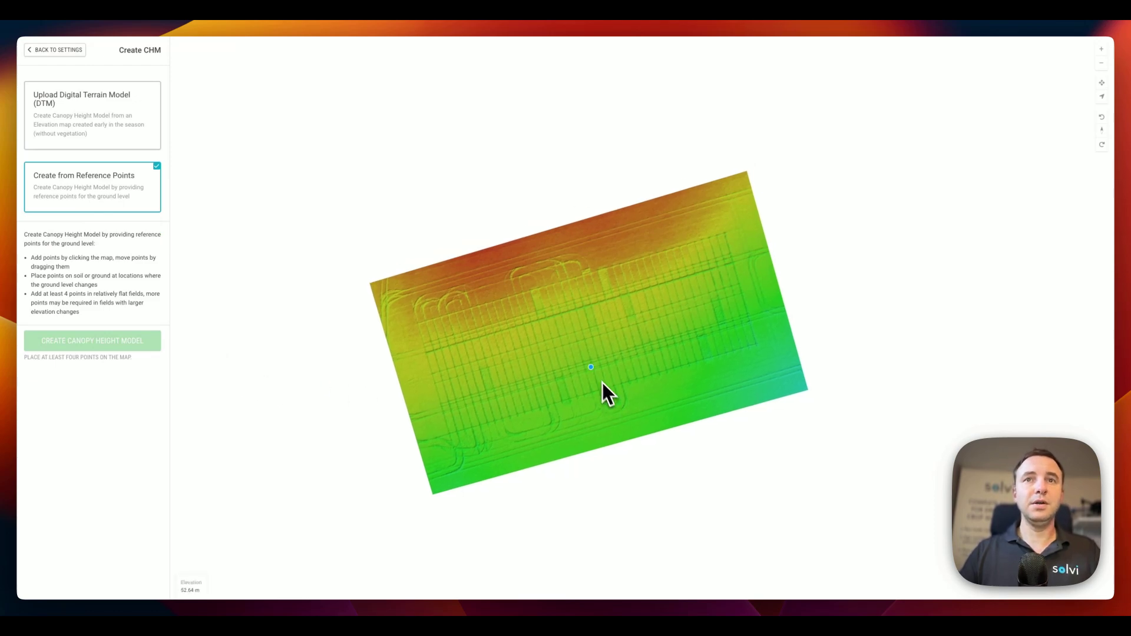
Place four ground reference points around the left half of the uppermost plot row, down to the main lane below it.
{"action": "scroll", "coordinate": [603, 377], "scroll_direction": "up", "scroll_amount": 3}
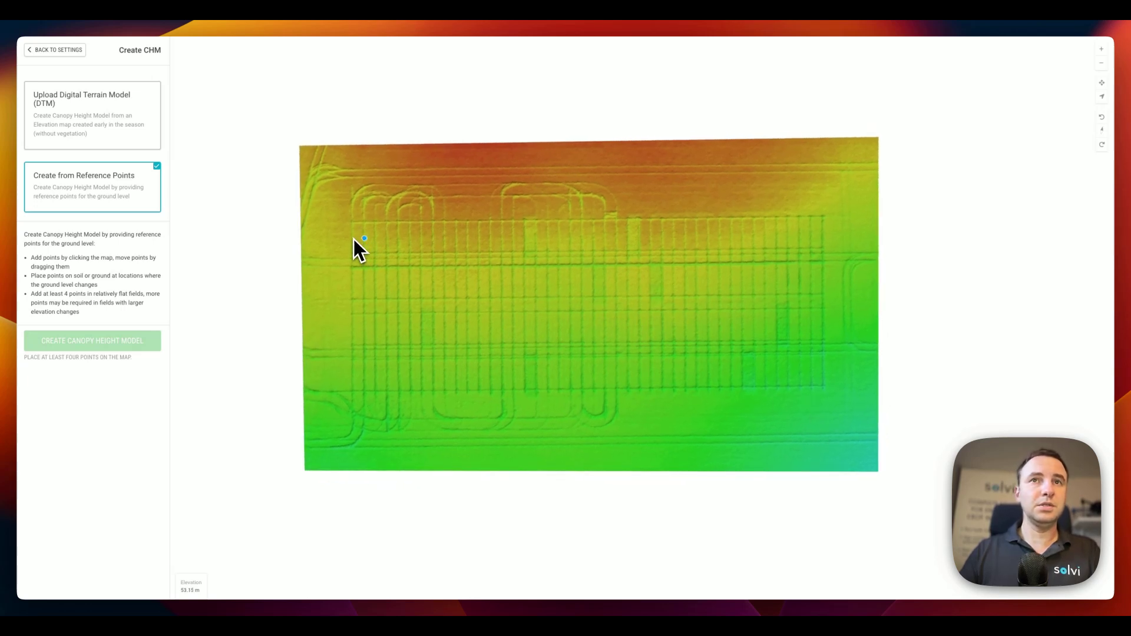
{"action": "scroll", "coordinate": [356, 234], "scroll_direction": "up", "scroll_amount": 3}
{"action": "left_click", "coordinate": [344, 204]}
{"action": "left_click", "coordinate": [826, 200]}
{"action": "left_click", "coordinate": [826, 328]}
{"action": "left_click", "coordinate": [342, 334]}
Add four ground reference points around the left half of the lowest plot row, at its left edge and mid-trial.
{"action": "scroll", "coordinate": [383, 377], "scroll_direction": "down", "scroll_amount": 5}
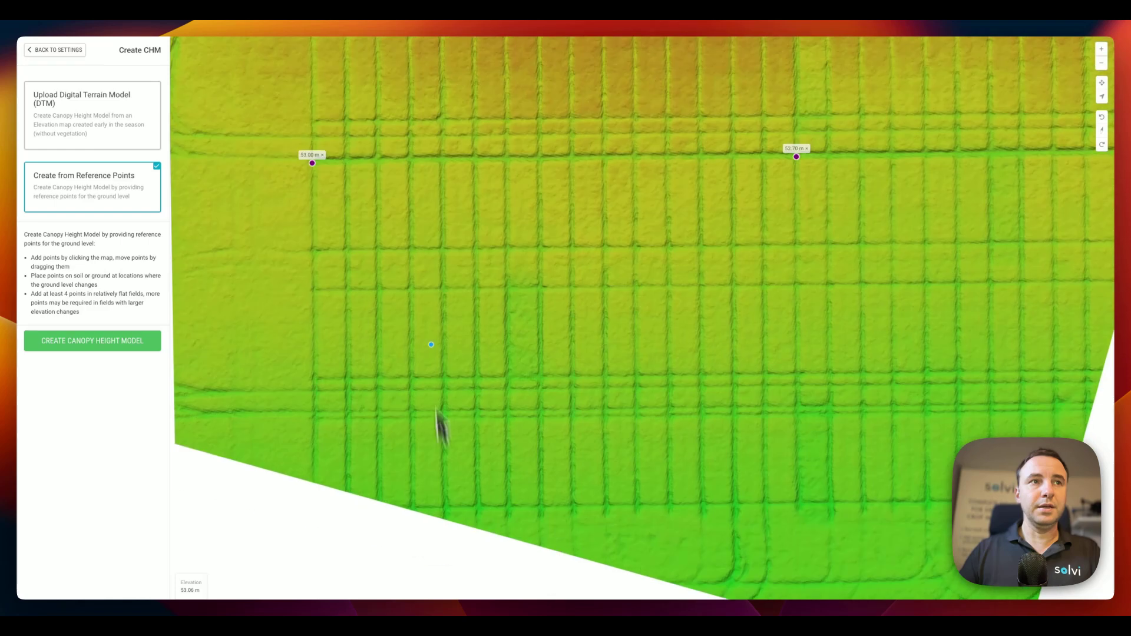
{"action": "left_click", "coordinate": [317, 306]}
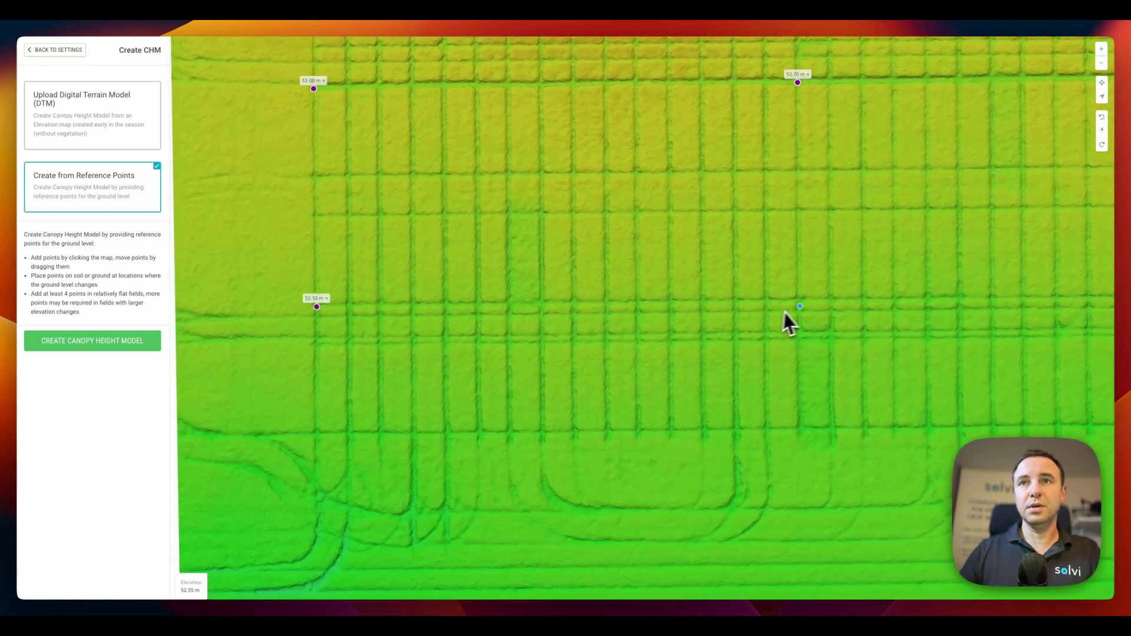
{"action": "left_click", "coordinate": [799, 299]}
{"action": "left_click", "coordinate": [318, 435]}
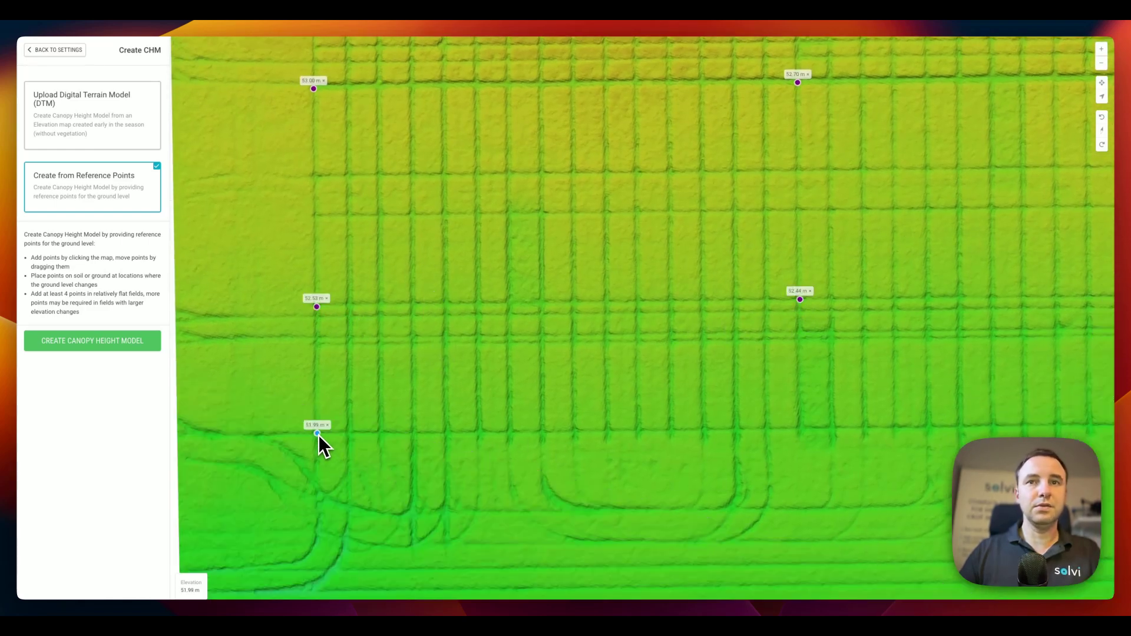
{"action": "left_click", "coordinate": [800, 430]}
Add ground reference points along the trial's lower edge, up its right edge and on the lane above the third plot row.
{"action": "scroll", "coordinate": [804, 433], "scroll_direction": "right", "scroll_amount": 3}
{"action": "scroll", "coordinate": [807, 432], "scroll_direction": "right", "scroll_amount": 10}
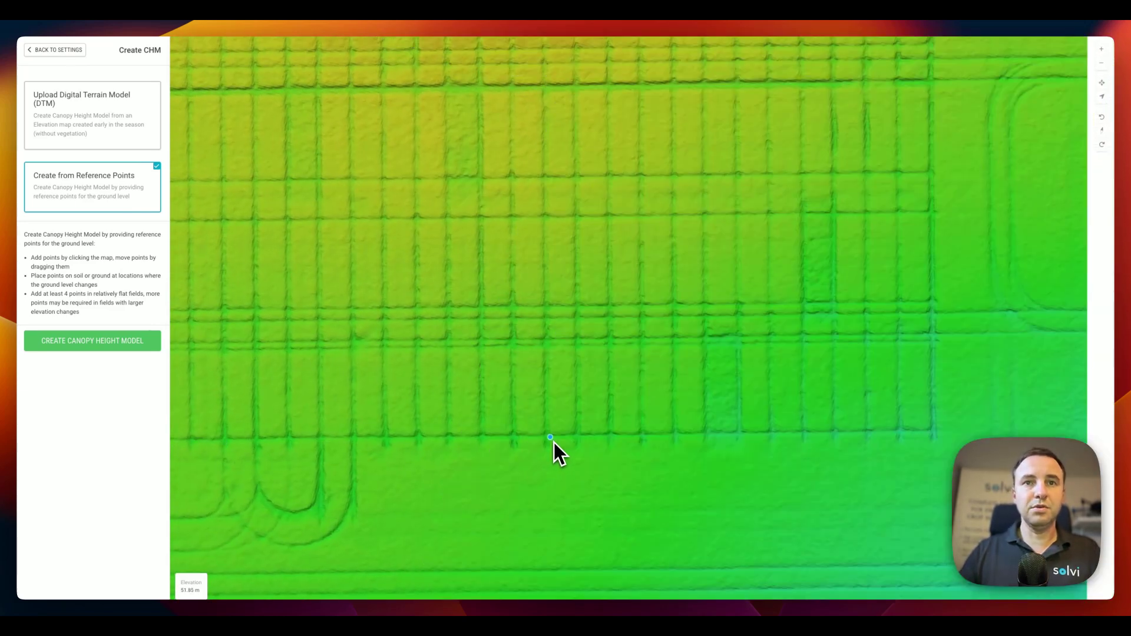
{"action": "left_click", "coordinate": [549, 436]}
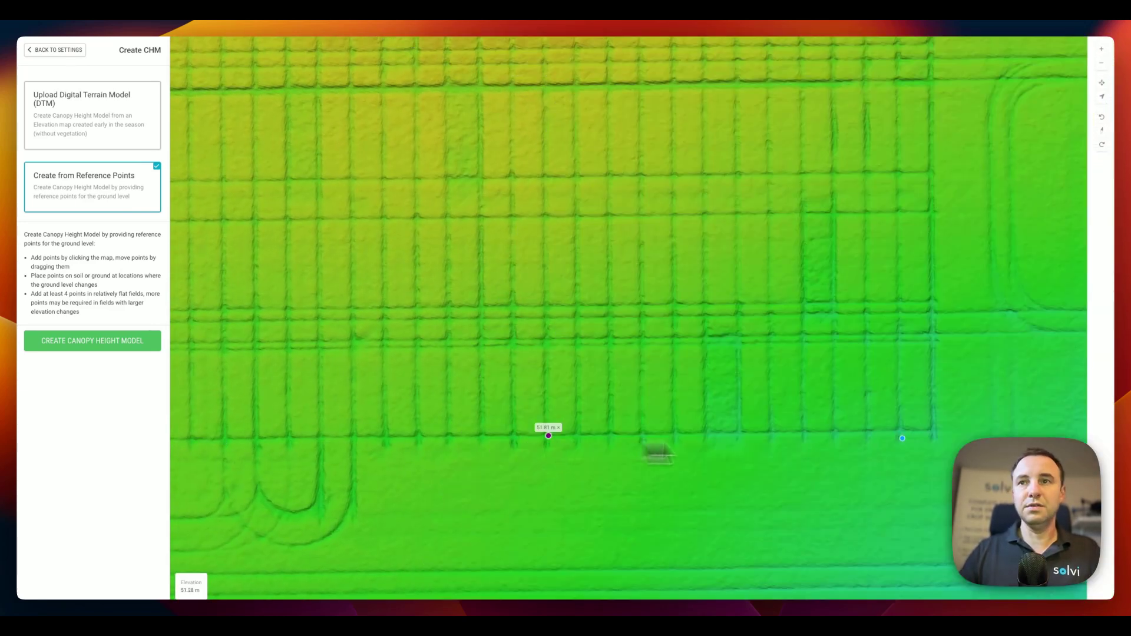
{"action": "left_click", "coordinate": [933, 433]}
{"action": "left_click", "coordinate": [932, 214]}
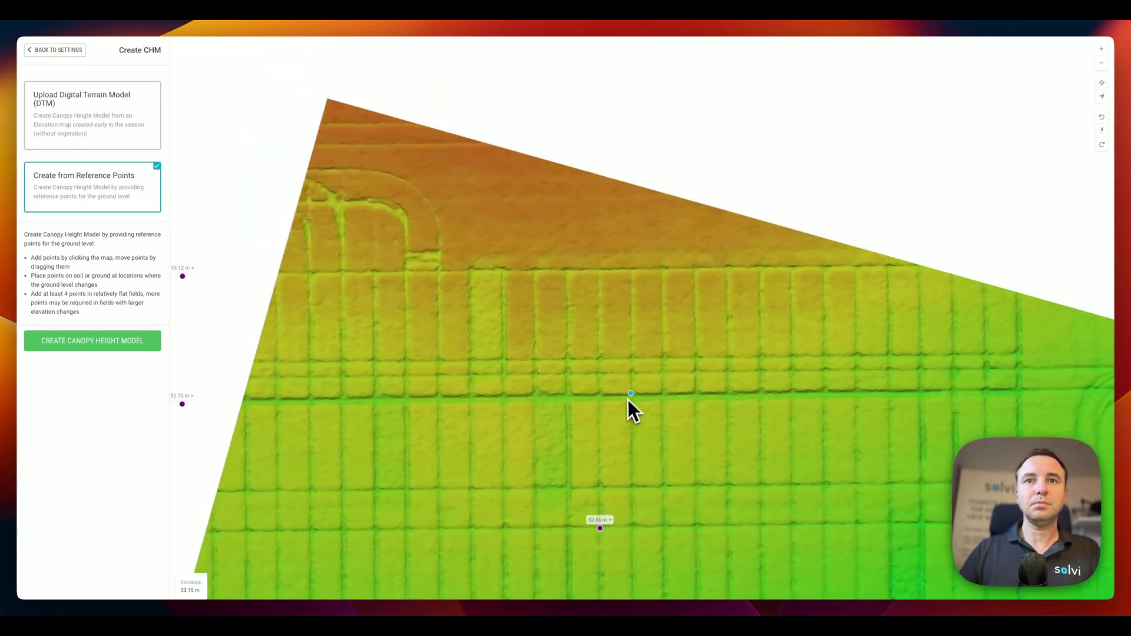
Add two ground reference points along the right part of the main lane and one at the trial's upper right corner.
{"action": "left_click", "coordinate": [634, 397]}
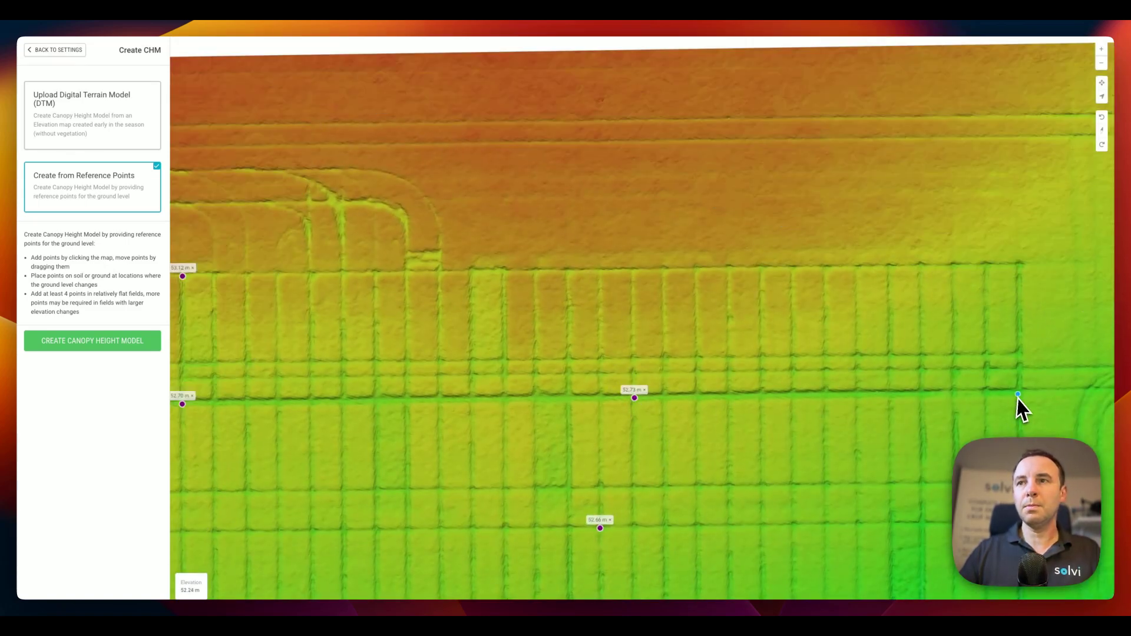
{"action": "left_click", "coordinate": [1020, 392]}
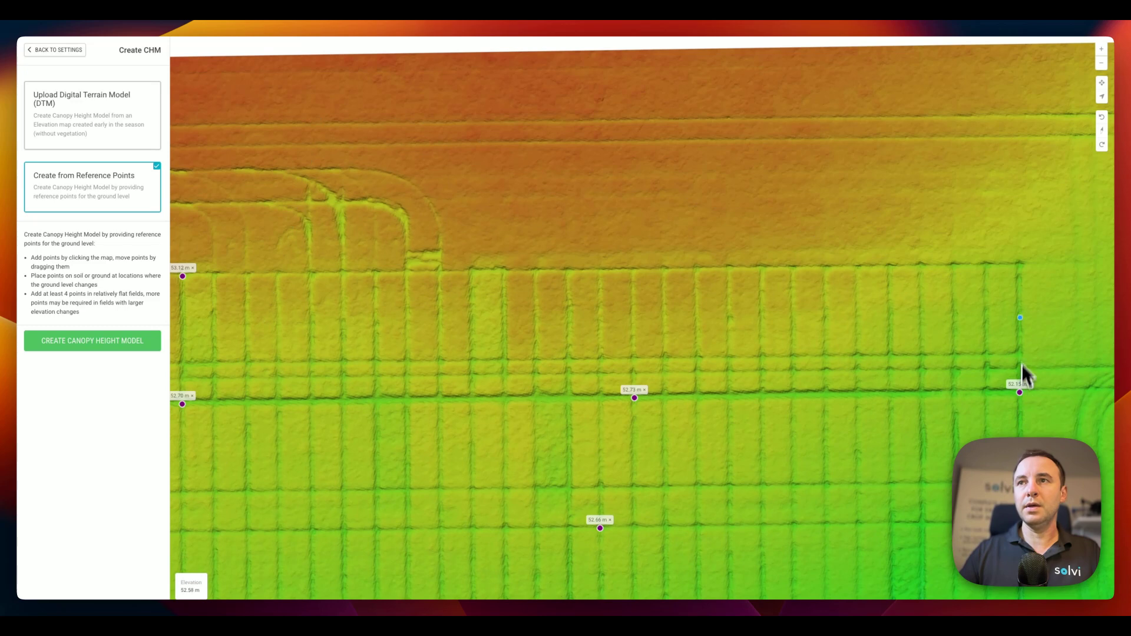
{"action": "left_click", "coordinate": [1020, 265]}
Add four ground reference points in the trial's centre: two on the upper edge, one on the main lane and one above the third plot row.
{"action": "left_click", "coordinate": [377, 274]}
{"action": "left_click", "coordinate": [504, 271]}
{"action": "left_click", "coordinate": [409, 401]}
{"action": "left_click_drag", "start_coordinate": [419, 459], "coordinate": [500, 310]}
{"action": "left_click", "coordinate": [483, 350]}
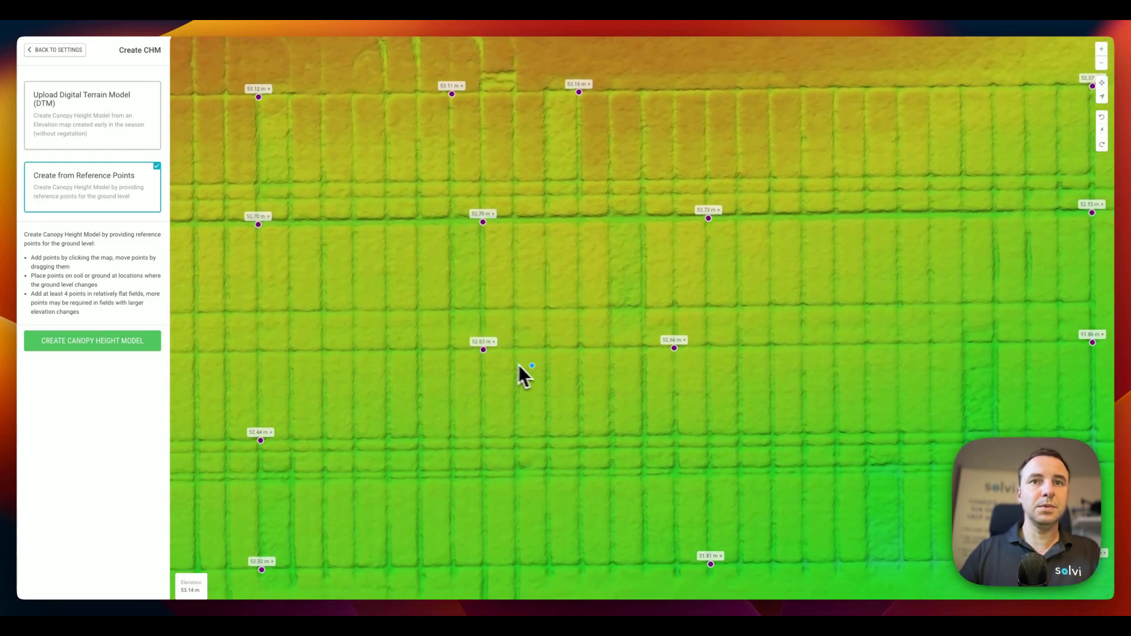
Check the spread of the reference points over the whole trial and create the Canopy Height Model.
{"action": "scroll", "coordinate": [522, 377], "scroll_direction": "down", "scroll_amount": 5}
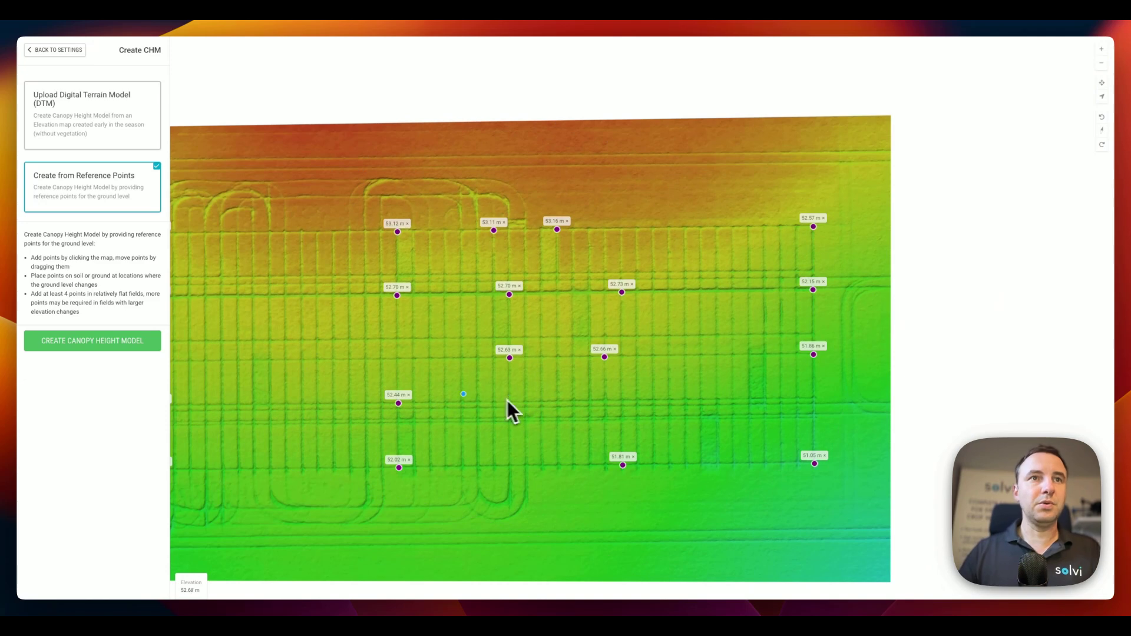
{"action": "left_click_drag", "start_coordinate": [507, 401], "coordinate": [568, 373]}
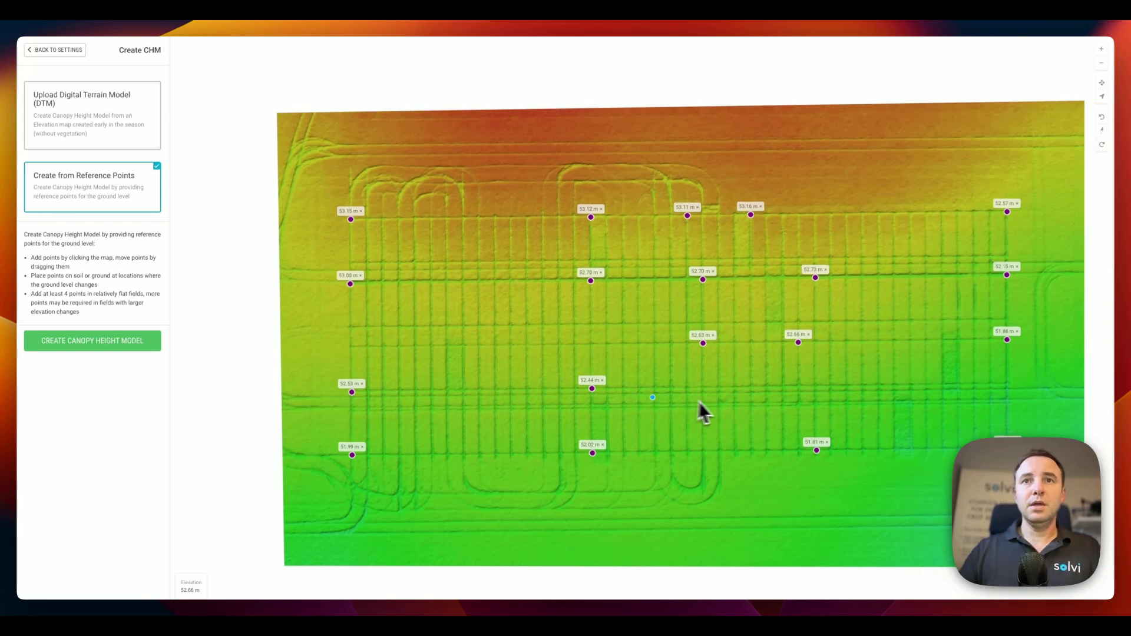
{"action": "left_click_drag", "start_coordinate": [698, 402], "coordinate": [622, 408]}
{"action": "left_click", "coordinate": [113, 356]}
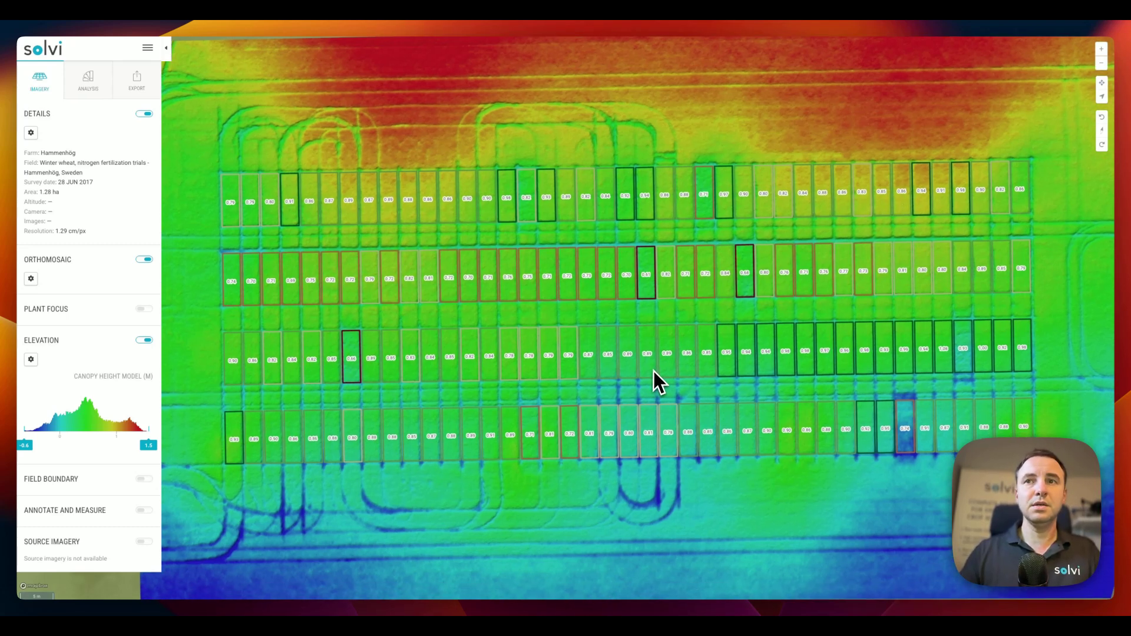
{"action": "scroll", "coordinate": [652, 370], "scroll_direction": "down", "scroll_amount": 1}
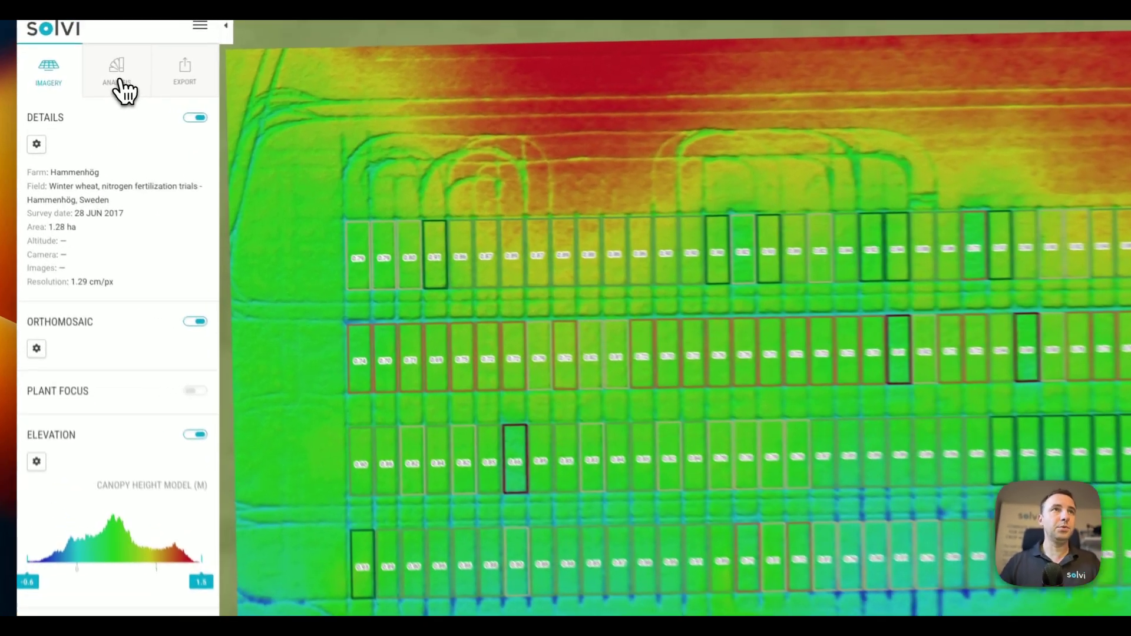
Set the zonal statistics height calculation to Canopy Height Model.
{"action": "left_click", "coordinate": [125, 91]}
{"action": "left_click", "coordinate": [78, 318]}
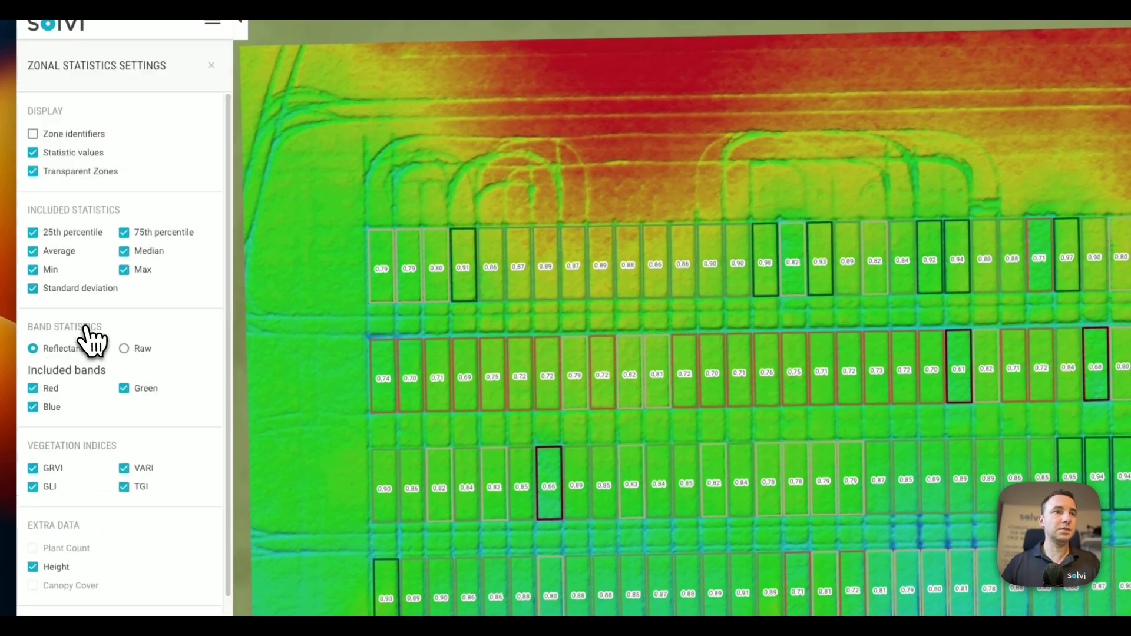
{"action": "scroll", "coordinate": [141, 506], "scroll_direction": "down", "scroll_amount": 3}
{"action": "left_click", "coordinate": [140, 409]}
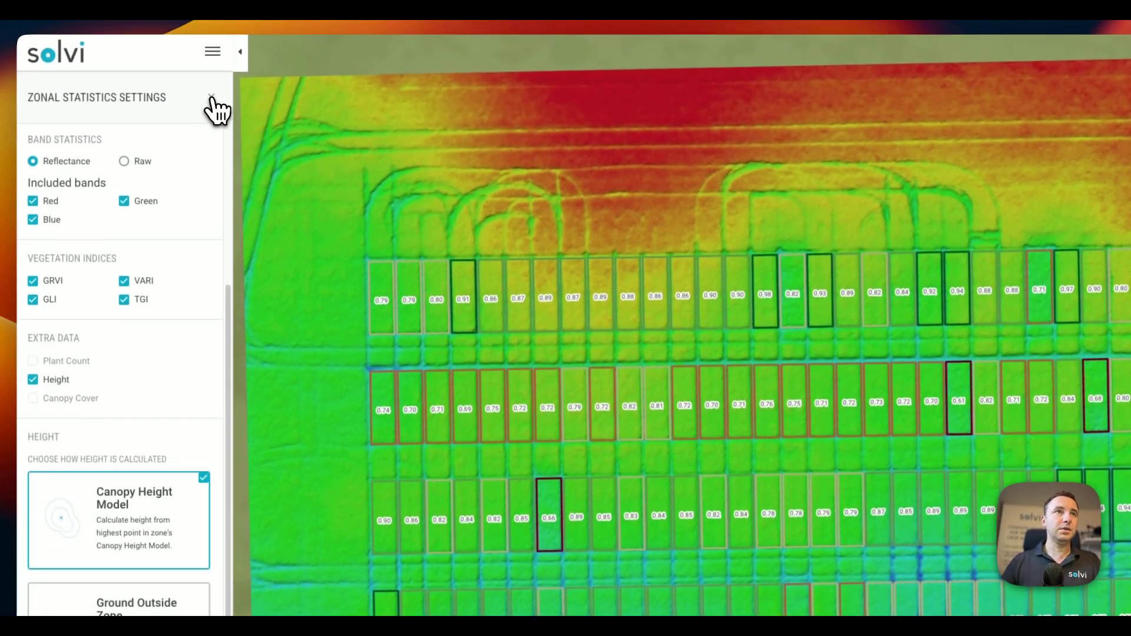
{"action": "left_click", "coordinate": [213, 97]}
Raise the lower limit of the Canopy Height Model's elevation histogram.
{"action": "left_click", "coordinate": [81, 118]}
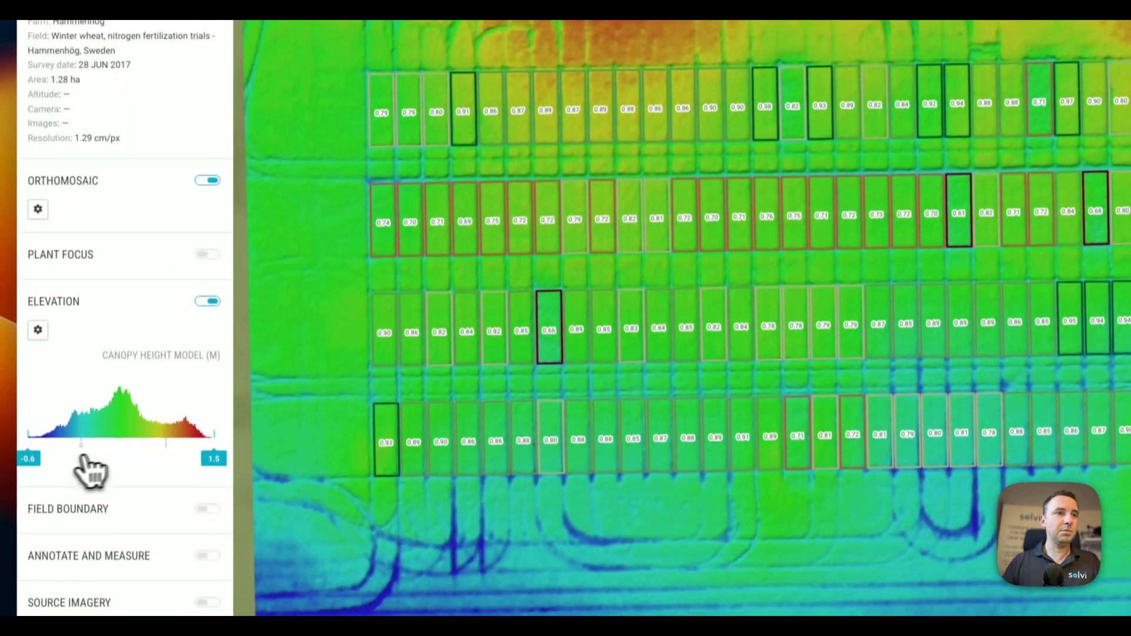
{"action": "left_click_drag", "start_coordinate": [34, 444], "coordinate": [83, 446]}
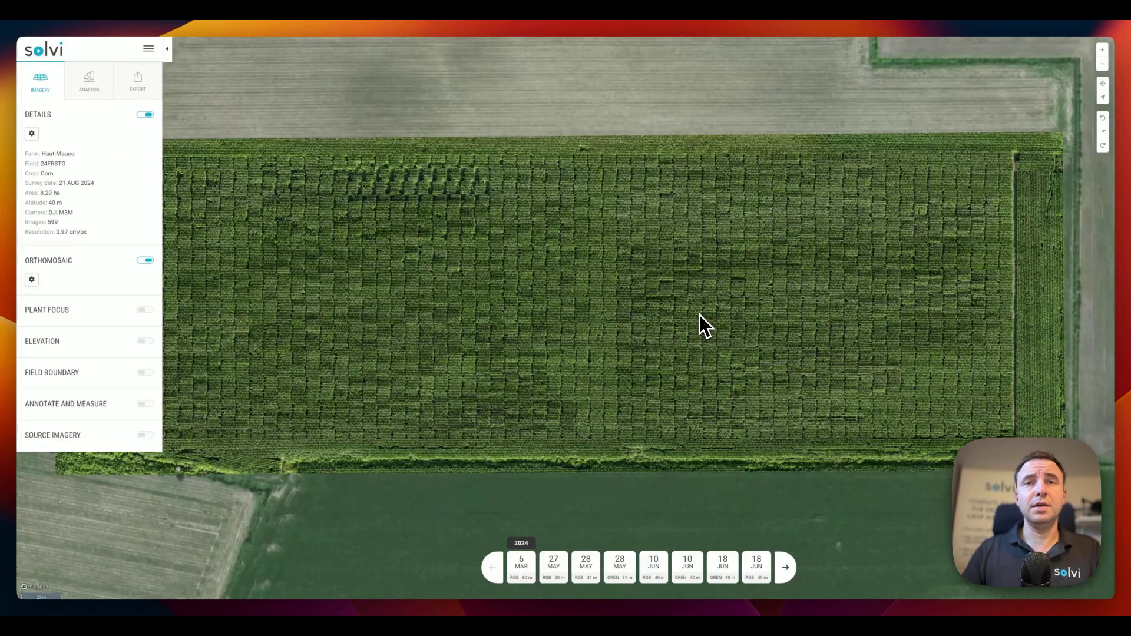
Bring up the August survey dates in the corn field's timeline and examine its trial plots.
{"action": "left_click_drag", "start_coordinate": [688, 317], "coordinate": [698, 320]}
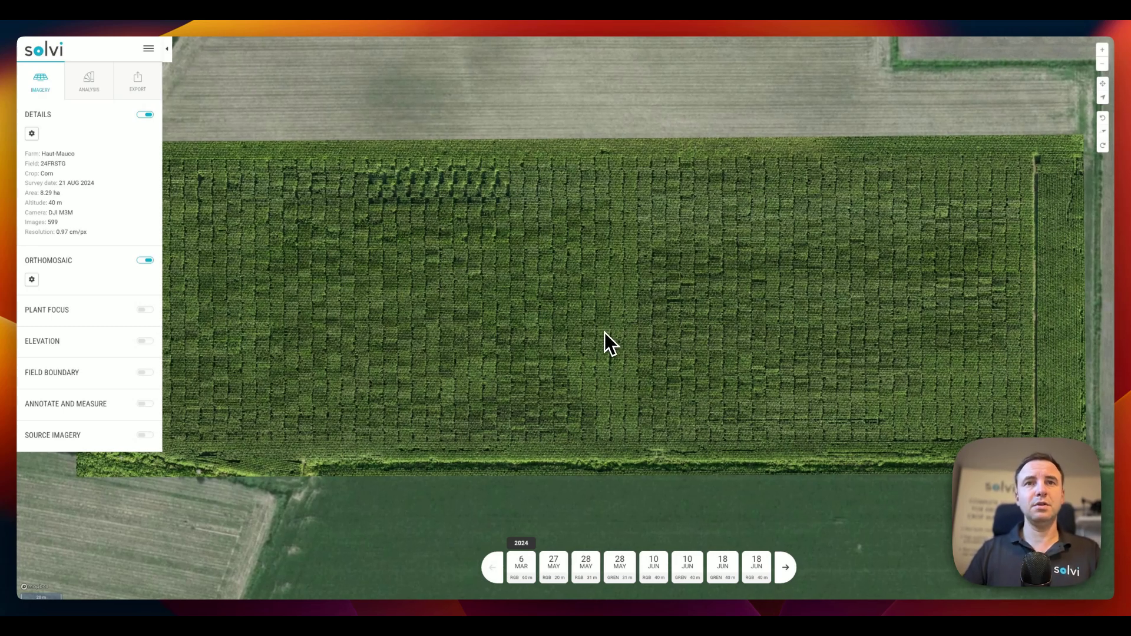
{"action": "left_click", "coordinate": [784, 567]}
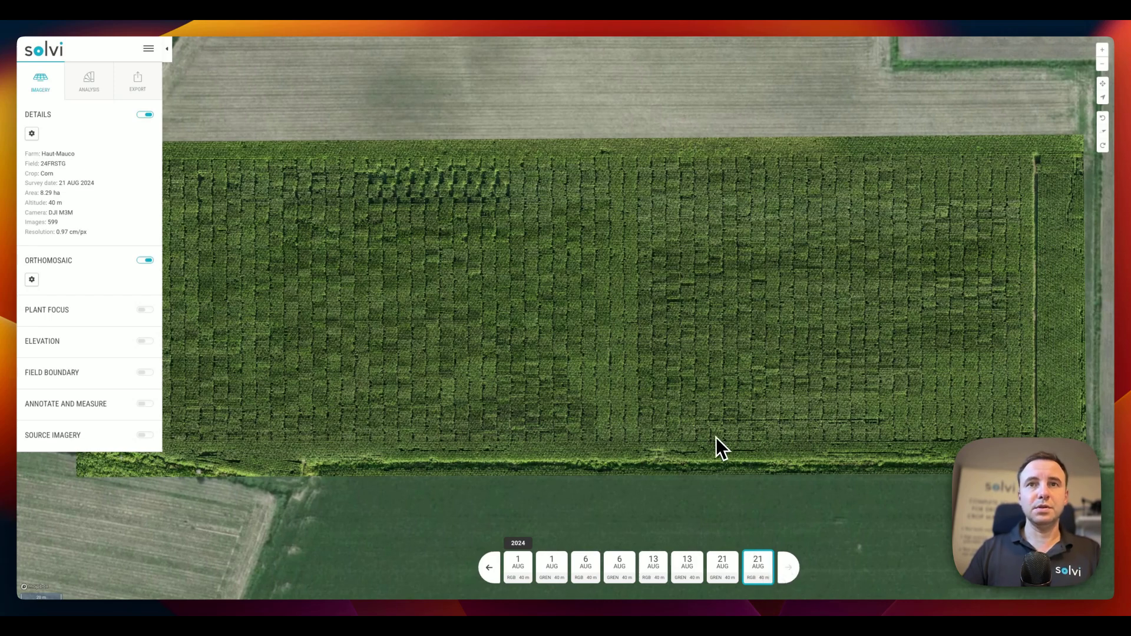
{"action": "scroll", "coordinate": [655, 376], "scroll_direction": "up", "scroll_amount": 3}
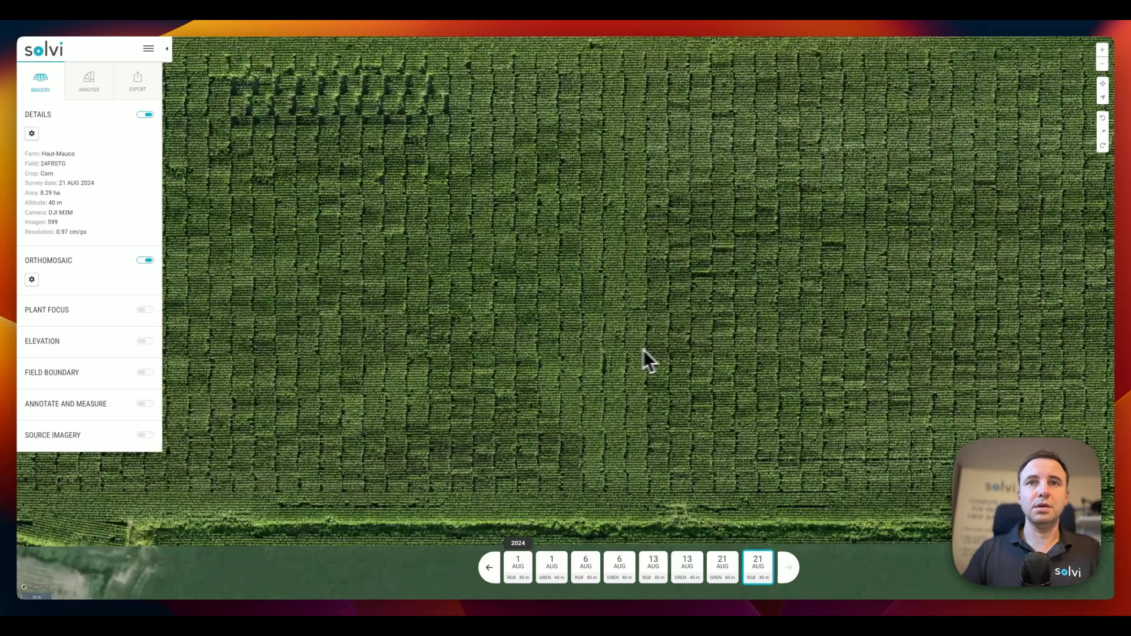
{"action": "scroll", "coordinate": [730, 253], "scroll_direction": "down", "scroll_amount": 5}
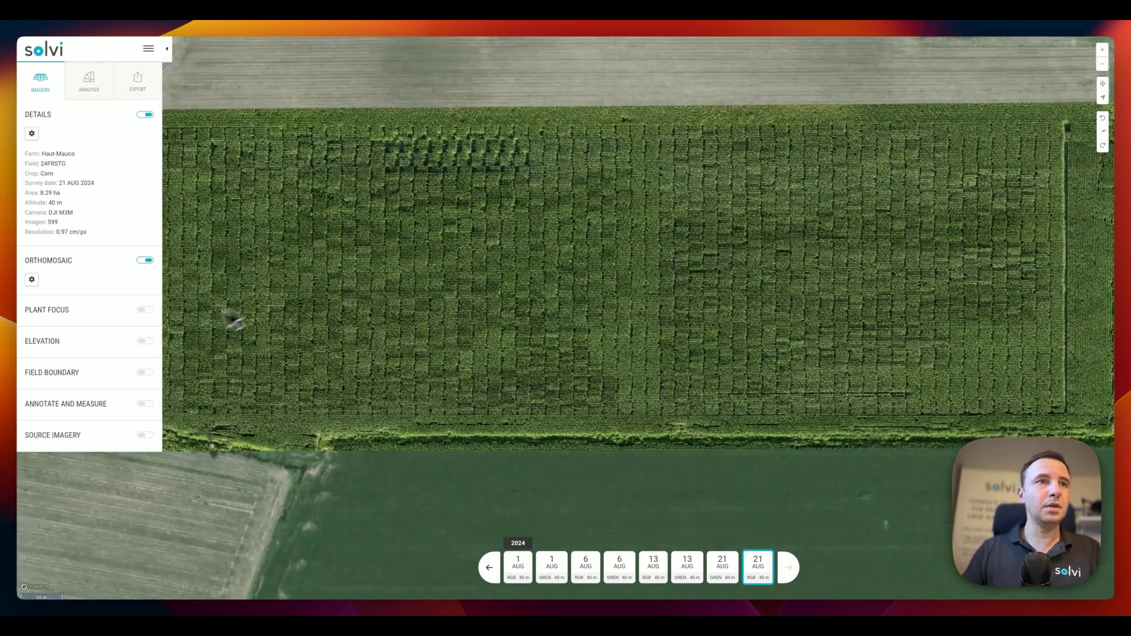
Display the elevation layer for the corn field's 21 AUG 2024 survey.
{"action": "left_click", "coordinate": [145, 341]}
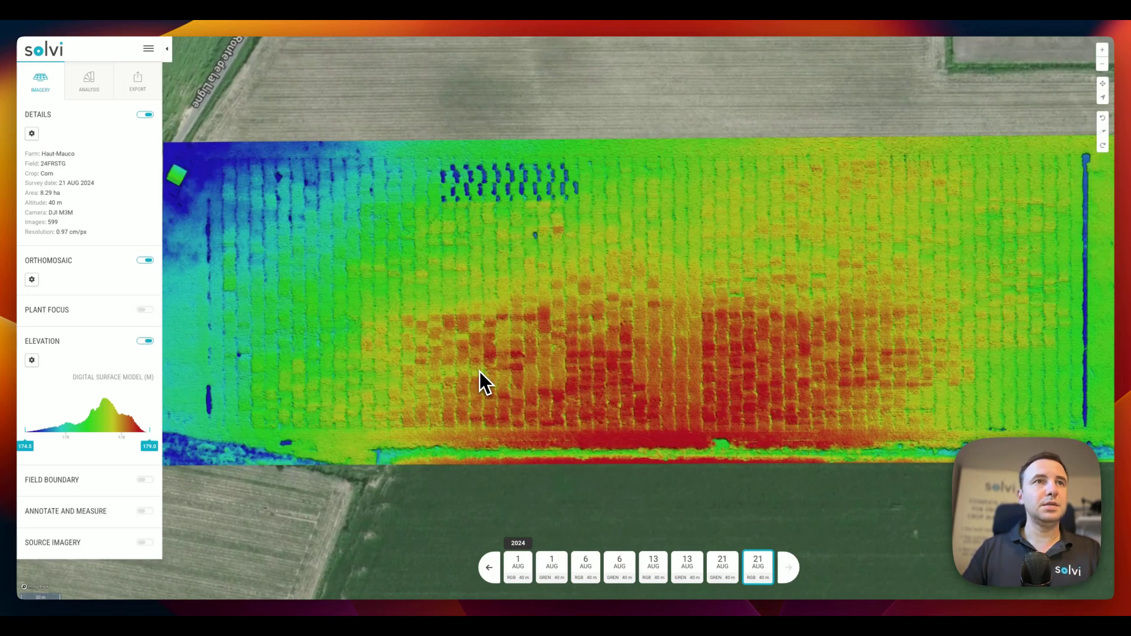
{"action": "left_click_drag", "start_coordinate": [458, 376], "coordinate": [395, 376]}
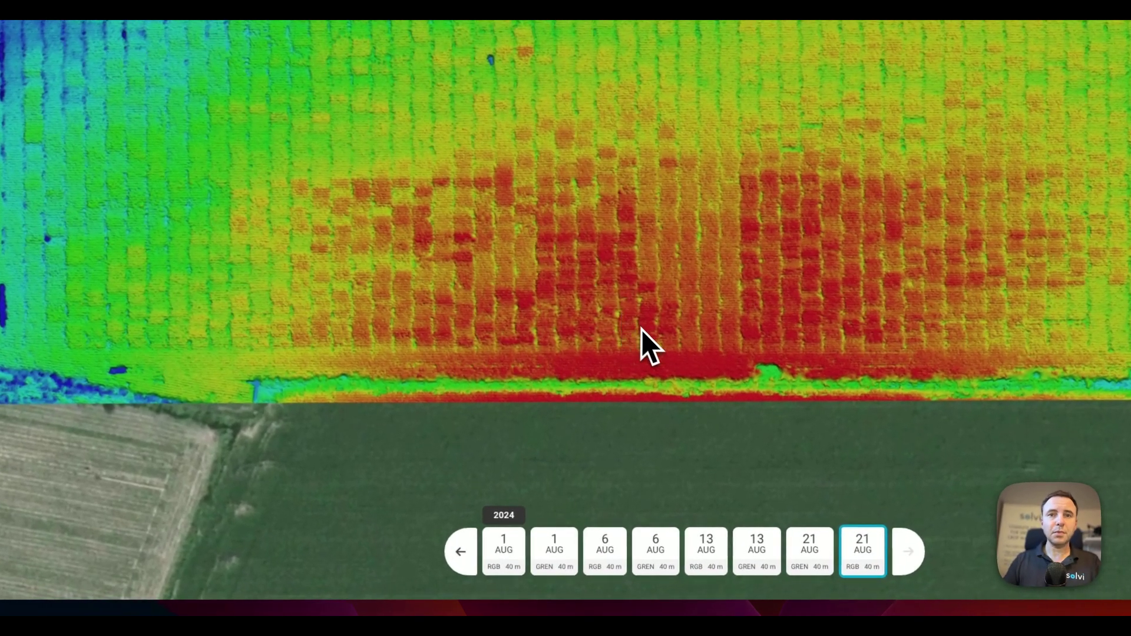
Bring up the earliest survey dates in the corn field's timeline and examine the 27 MAY 2024 elevation map across the field.
{"action": "left_click", "coordinate": [464, 555]}
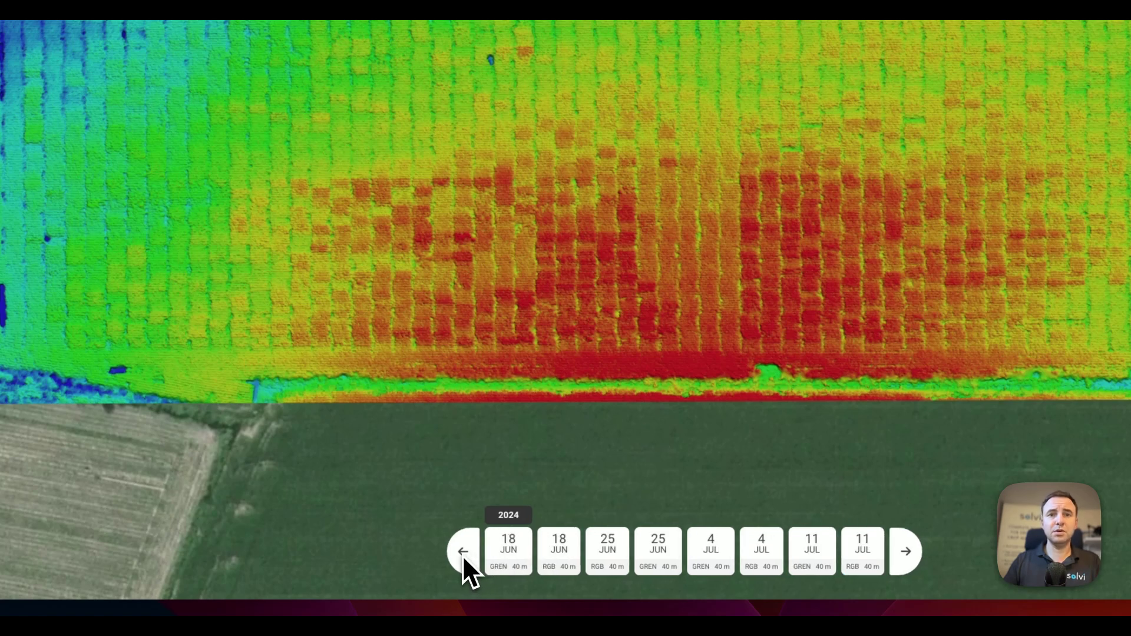
{"action": "left_click", "coordinate": [463, 555]}
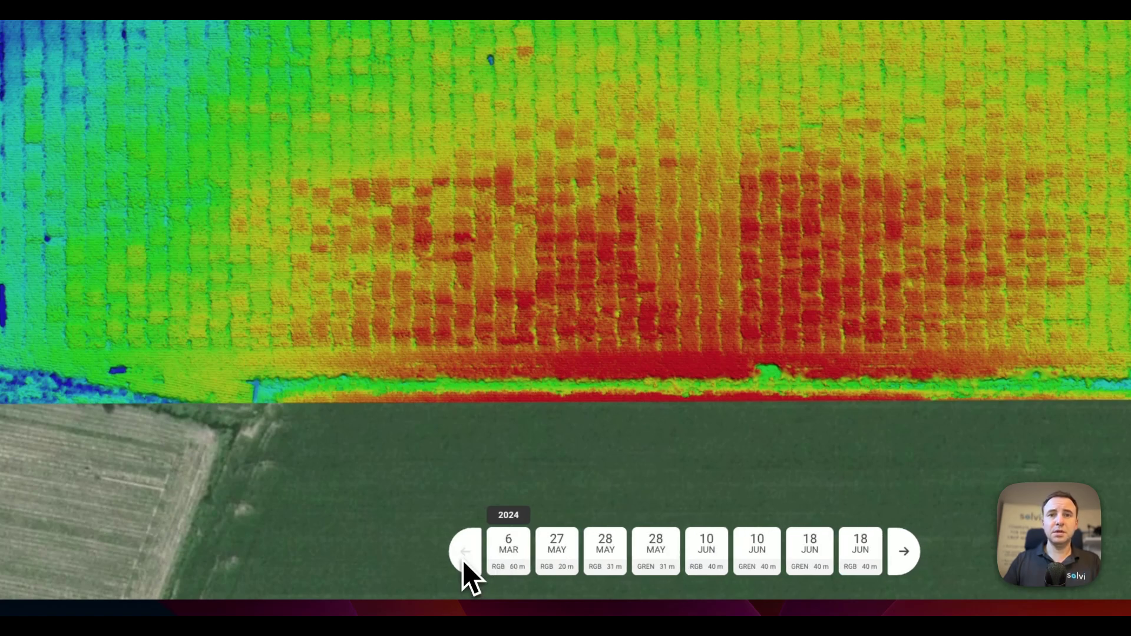
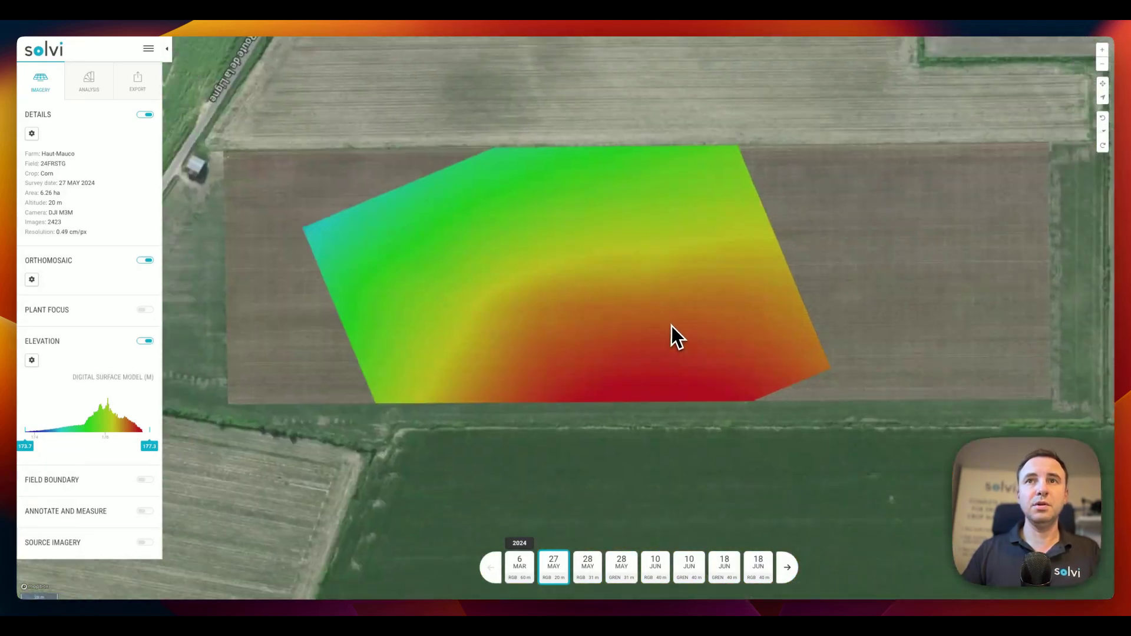
{"action": "left_click_drag", "start_coordinate": [671, 326], "coordinate": [652, 403]}
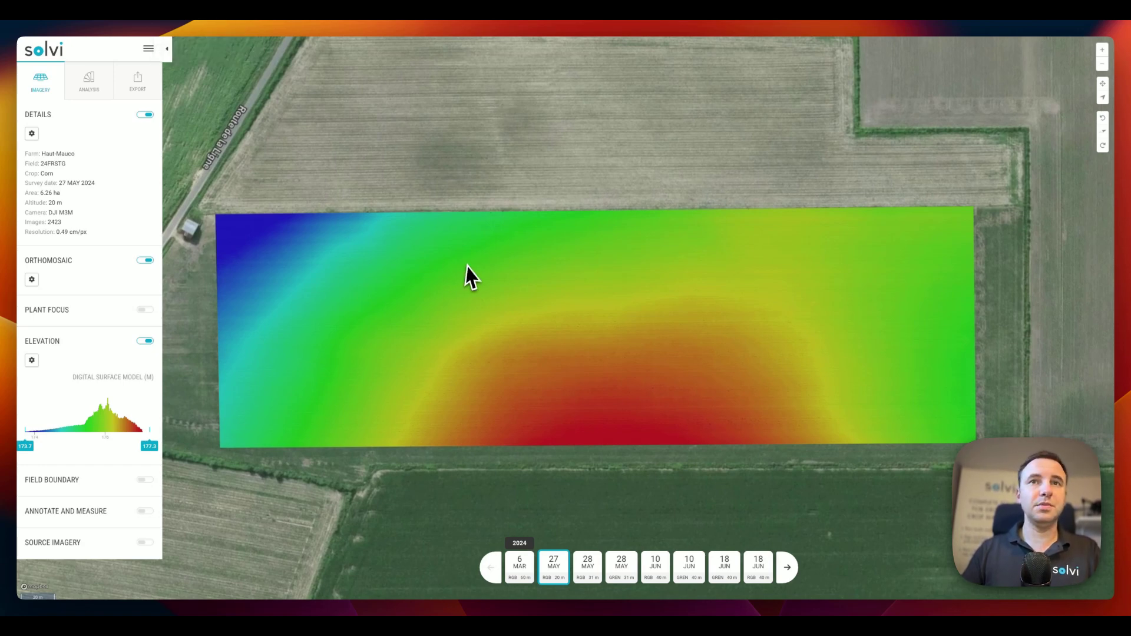
Start a Canopy Height Model for the 21 AUG 2024 survey using the Upload Digital Terrain Model (DTM) method.
{"action": "left_click", "coordinate": [229, 25]}
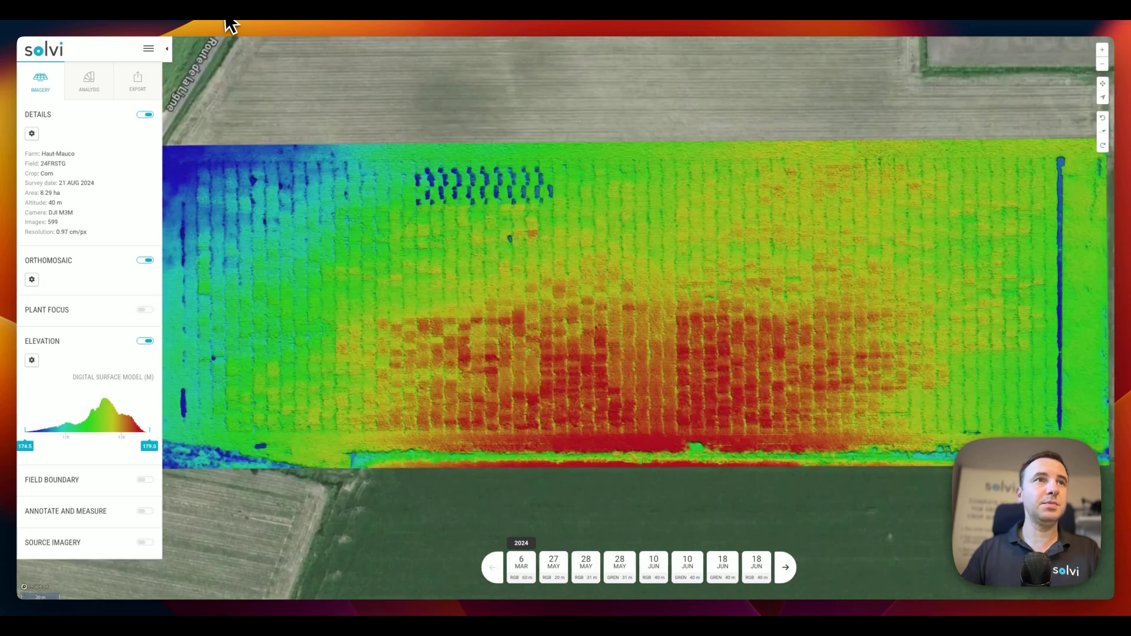
{"action": "left_click", "coordinate": [32, 360]}
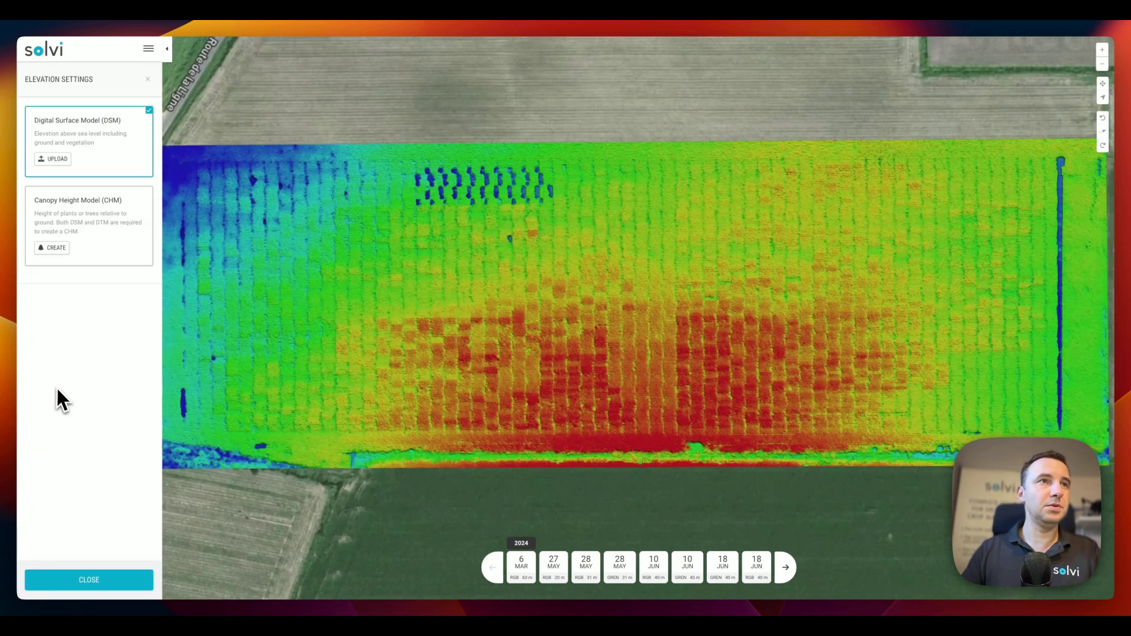
{"action": "left_click", "coordinate": [59, 248]}
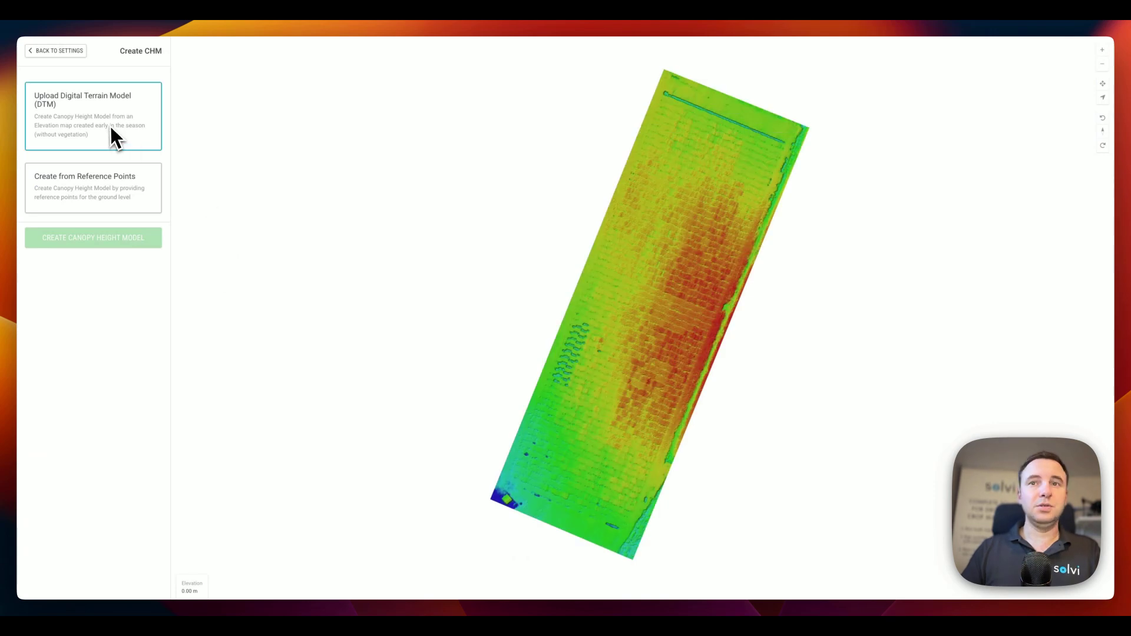
{"action": "left_click", "coordinate": [111, 126]}
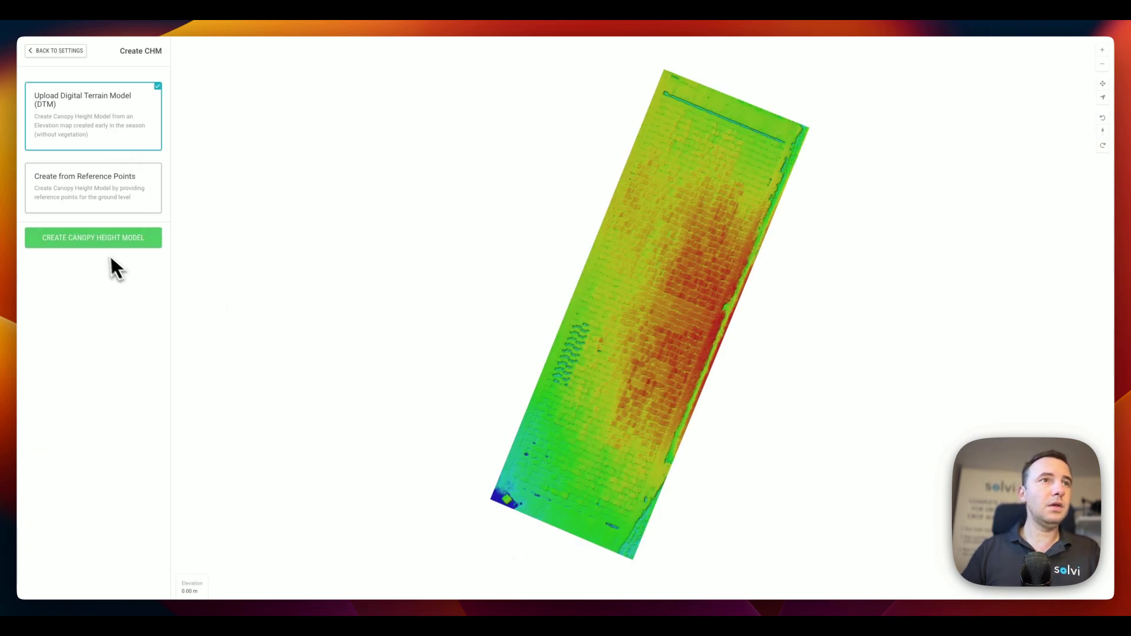
Create the Canopy Height Model by uploading DTM_raw.tiff from the Solvi Demos folder as the Digital Terrain Model.
{"action": "left_click", "coordinate": [148, 242]}
{"action": "left_click", "coordinate": [571, 187]}
{"action": "left_click", "coordinate": [383, 169]}
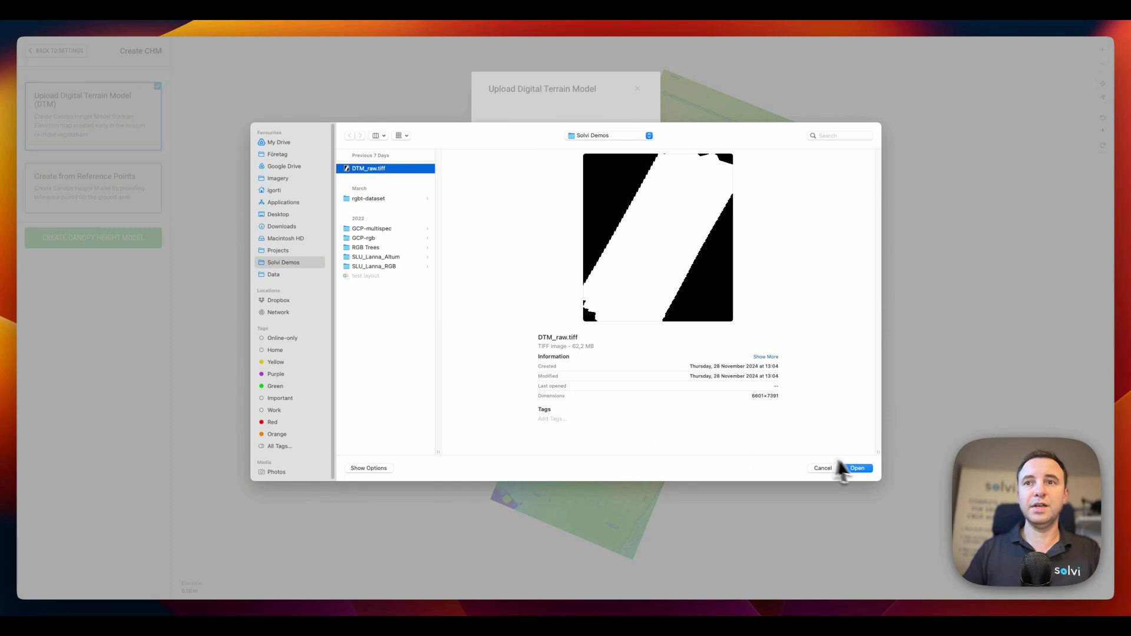
{"action": "left_click", "coordinate": [859, 469]}
{"action": "left_click", "coordinate": [538, 257]}
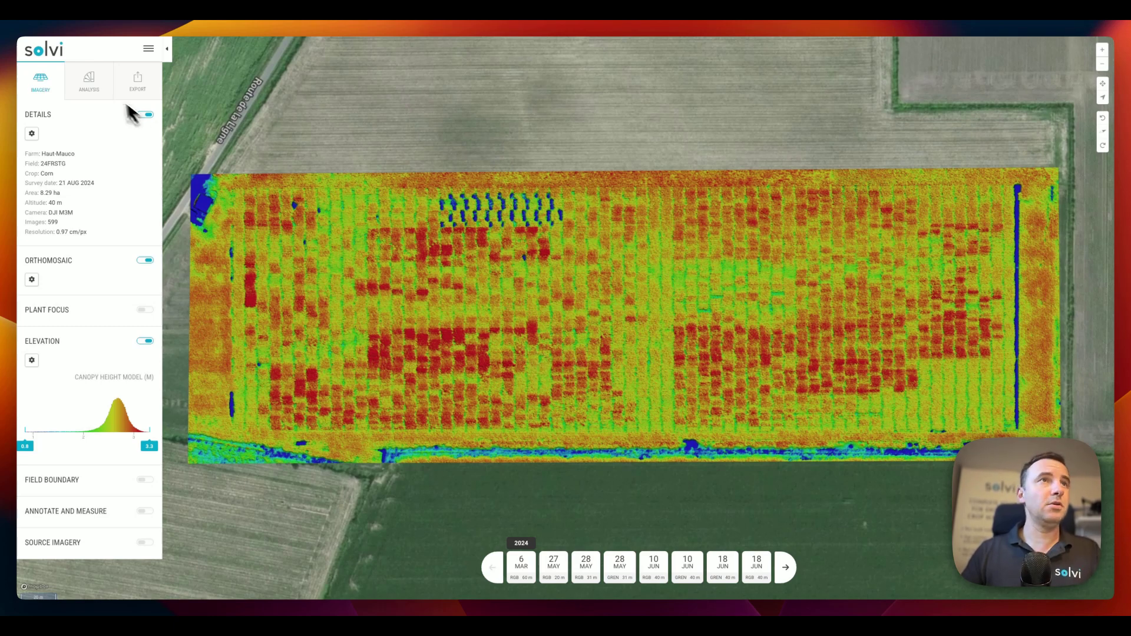
Display the zonal statistics of the corn plots and review how height is calculated in their settings.
{"action": "left_click", "coordinate": [94, 86]}
{"action": "left_click", "coordinate": [146, 231]}
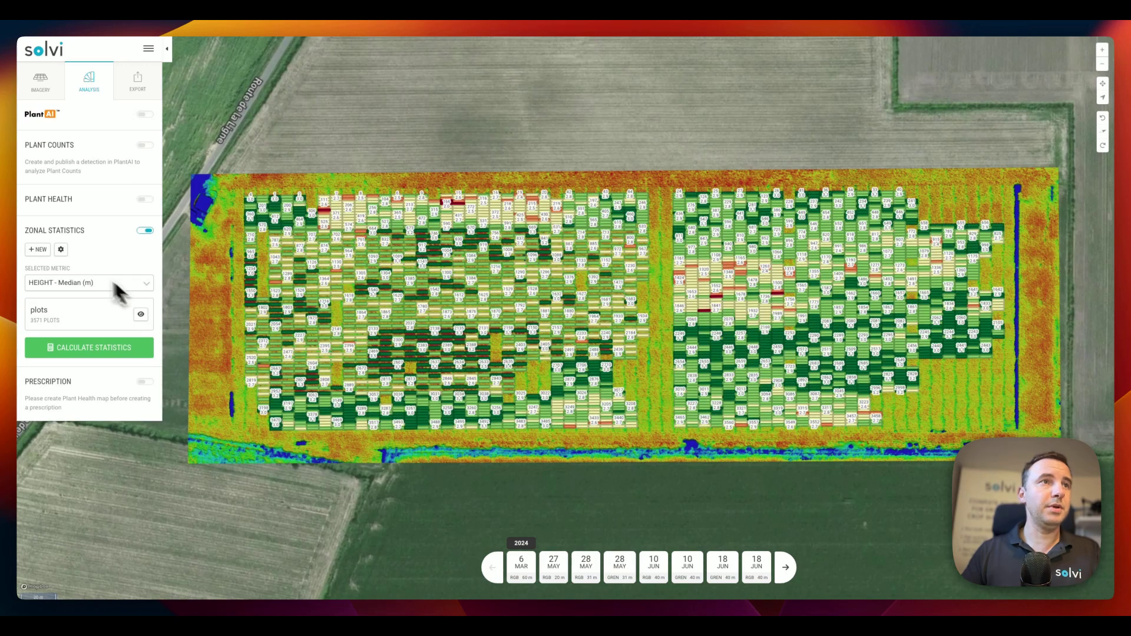
{"action": "left_click", "coordinate": [63, 277]}
{"action": "scroll", "coordinate": [92, 477], "scroll_direction": "down", "scroll_amount": 3}
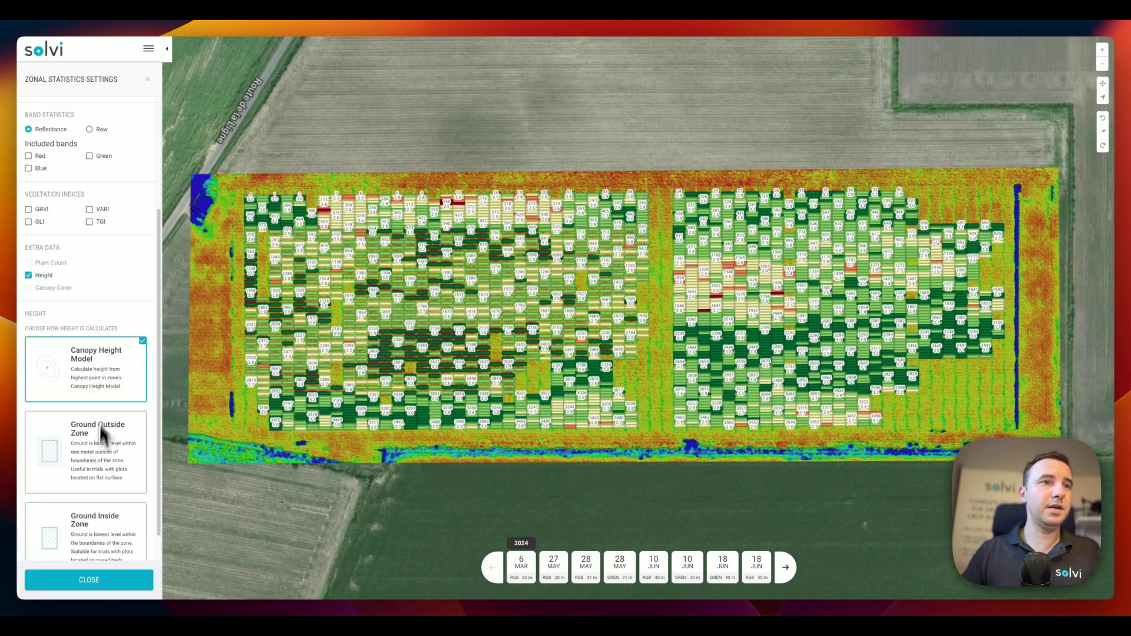
{"action": "left_click", "coordinate": [124, 583]}
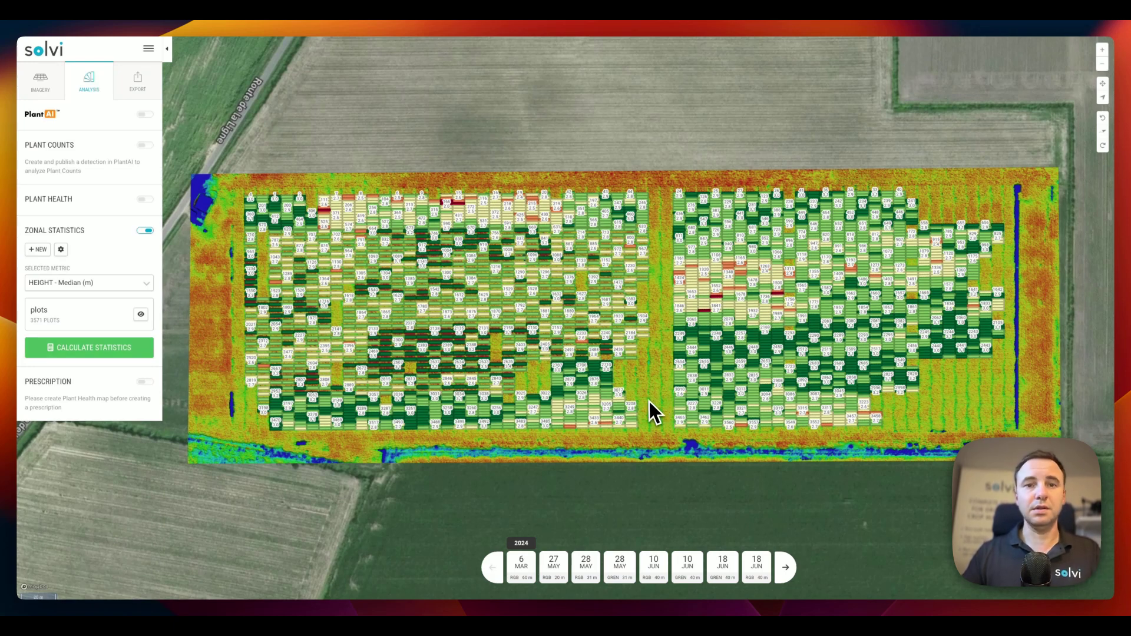